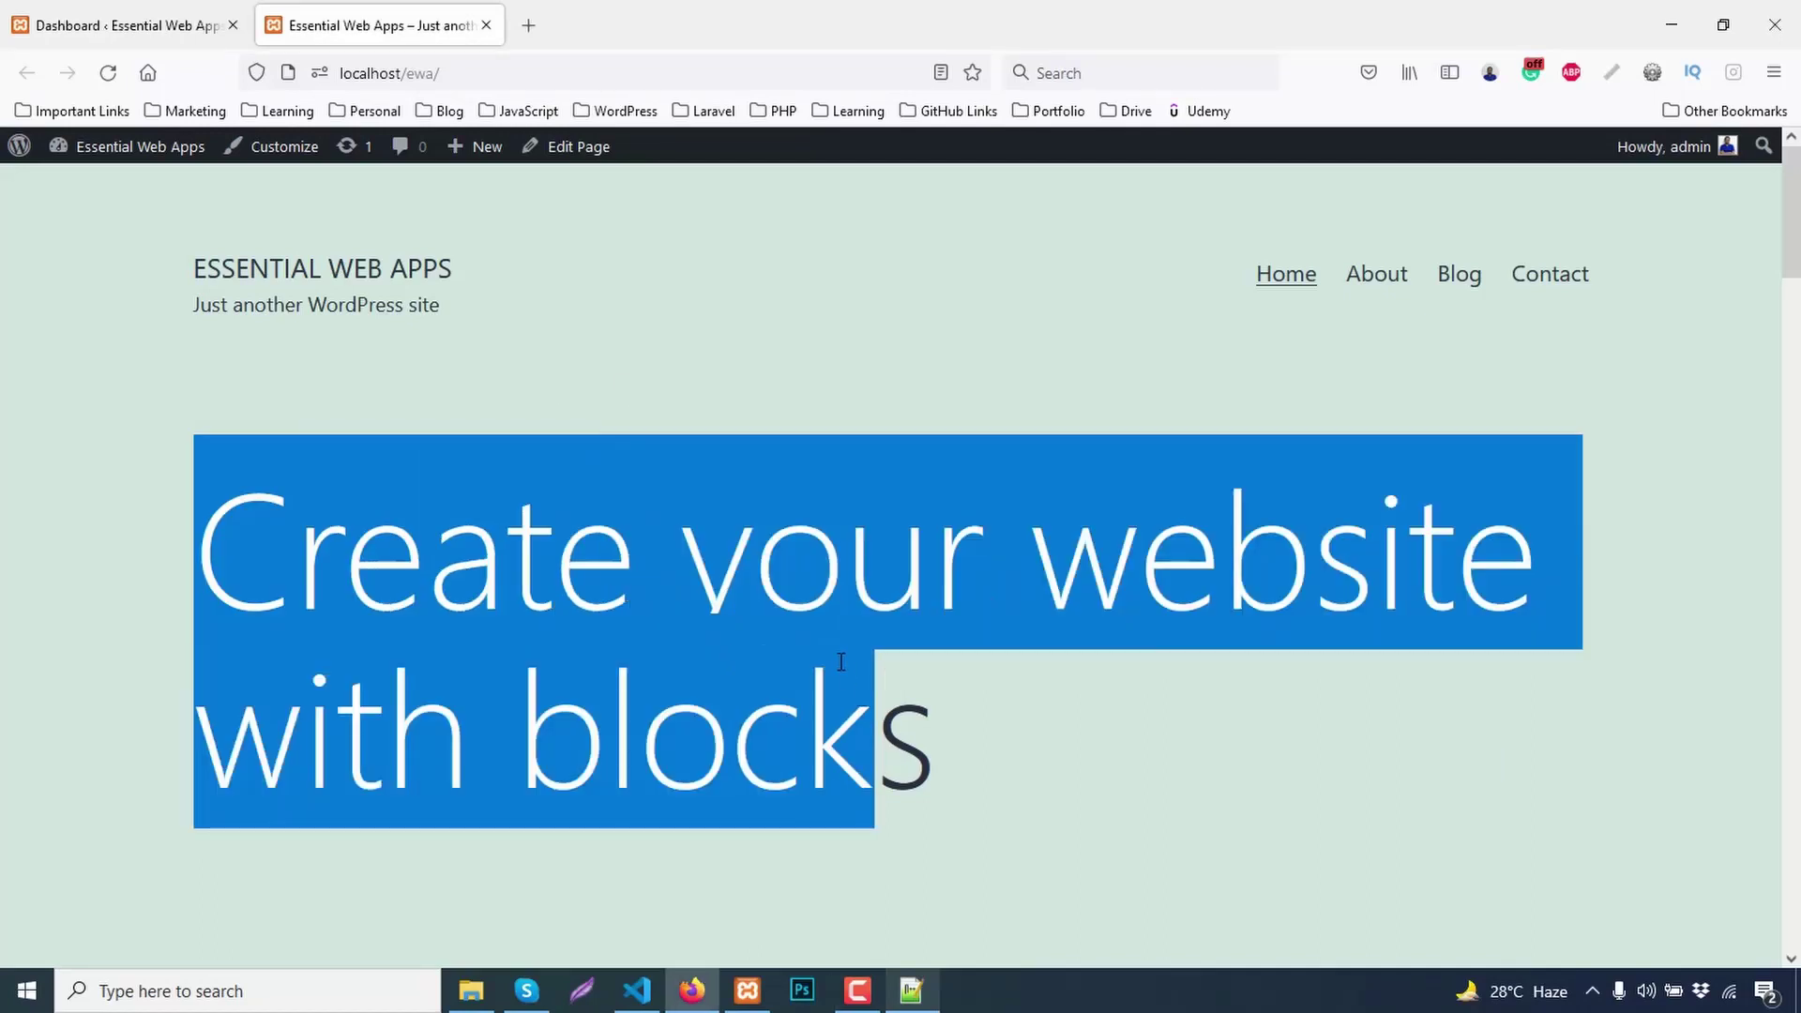
- Right-click the homepage heading to check which copy options are still available
right_click(799, 576)
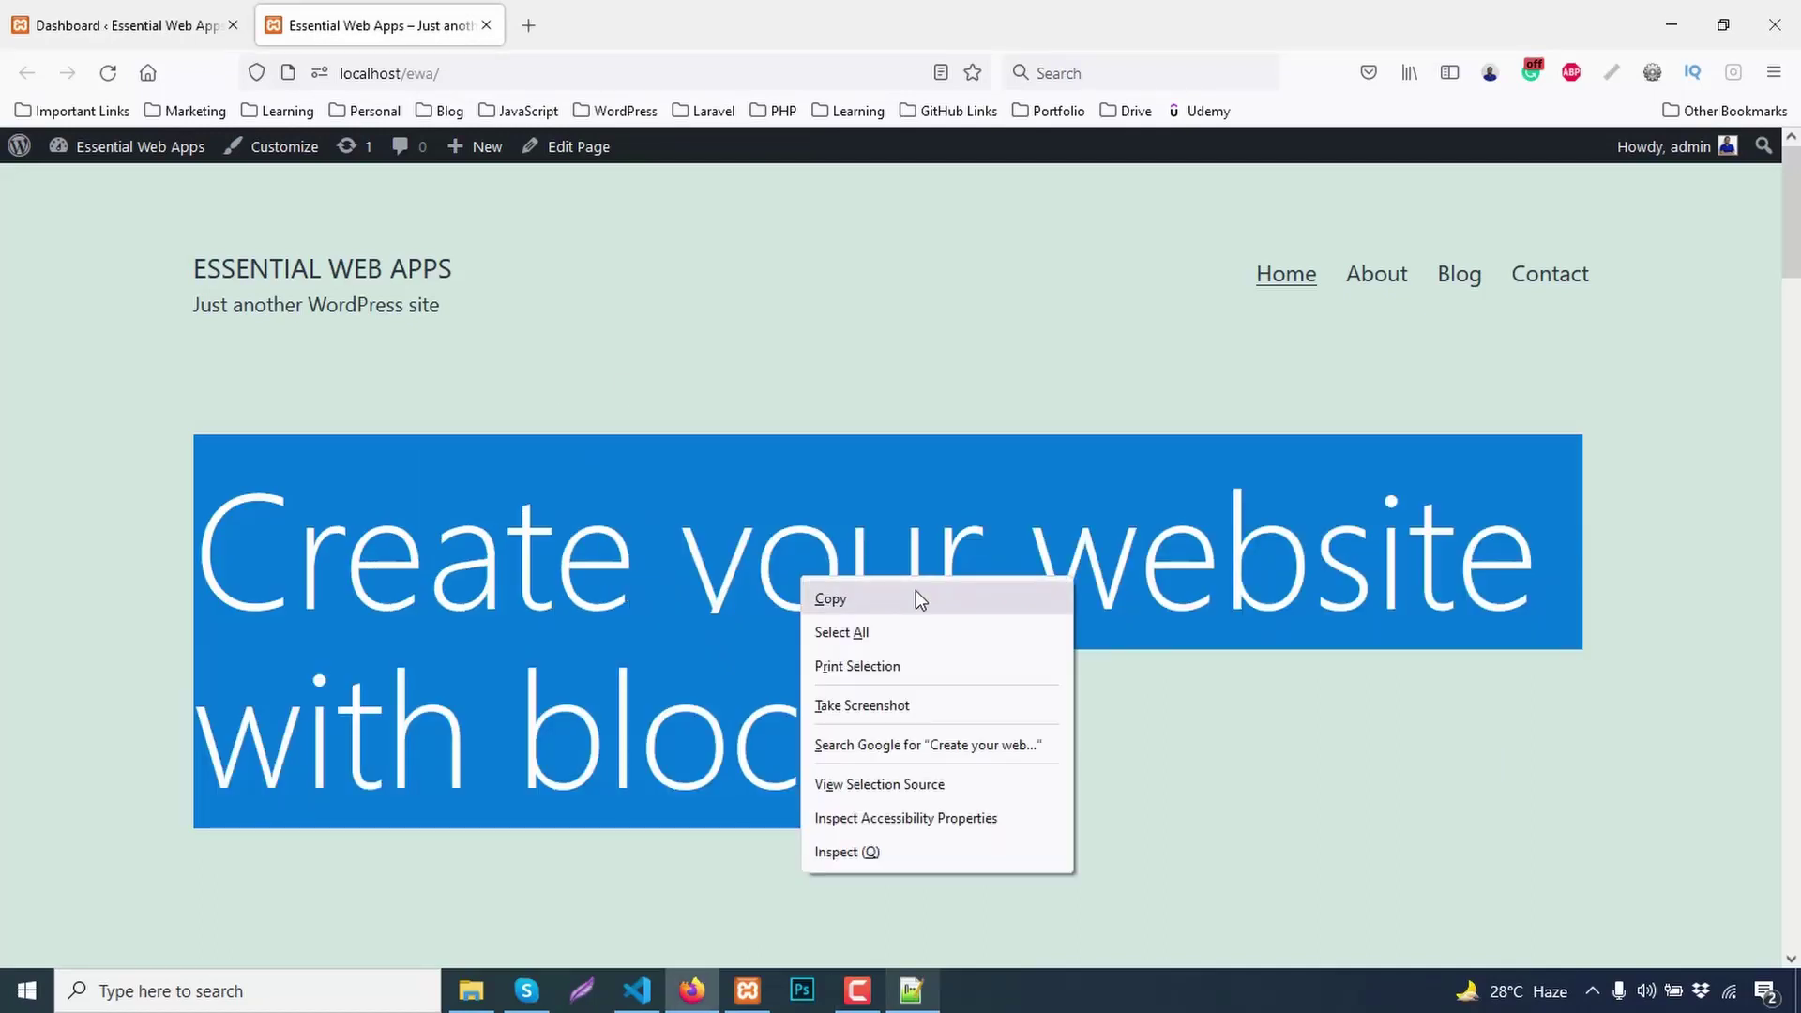
scroll(675, 591, "down", 1)
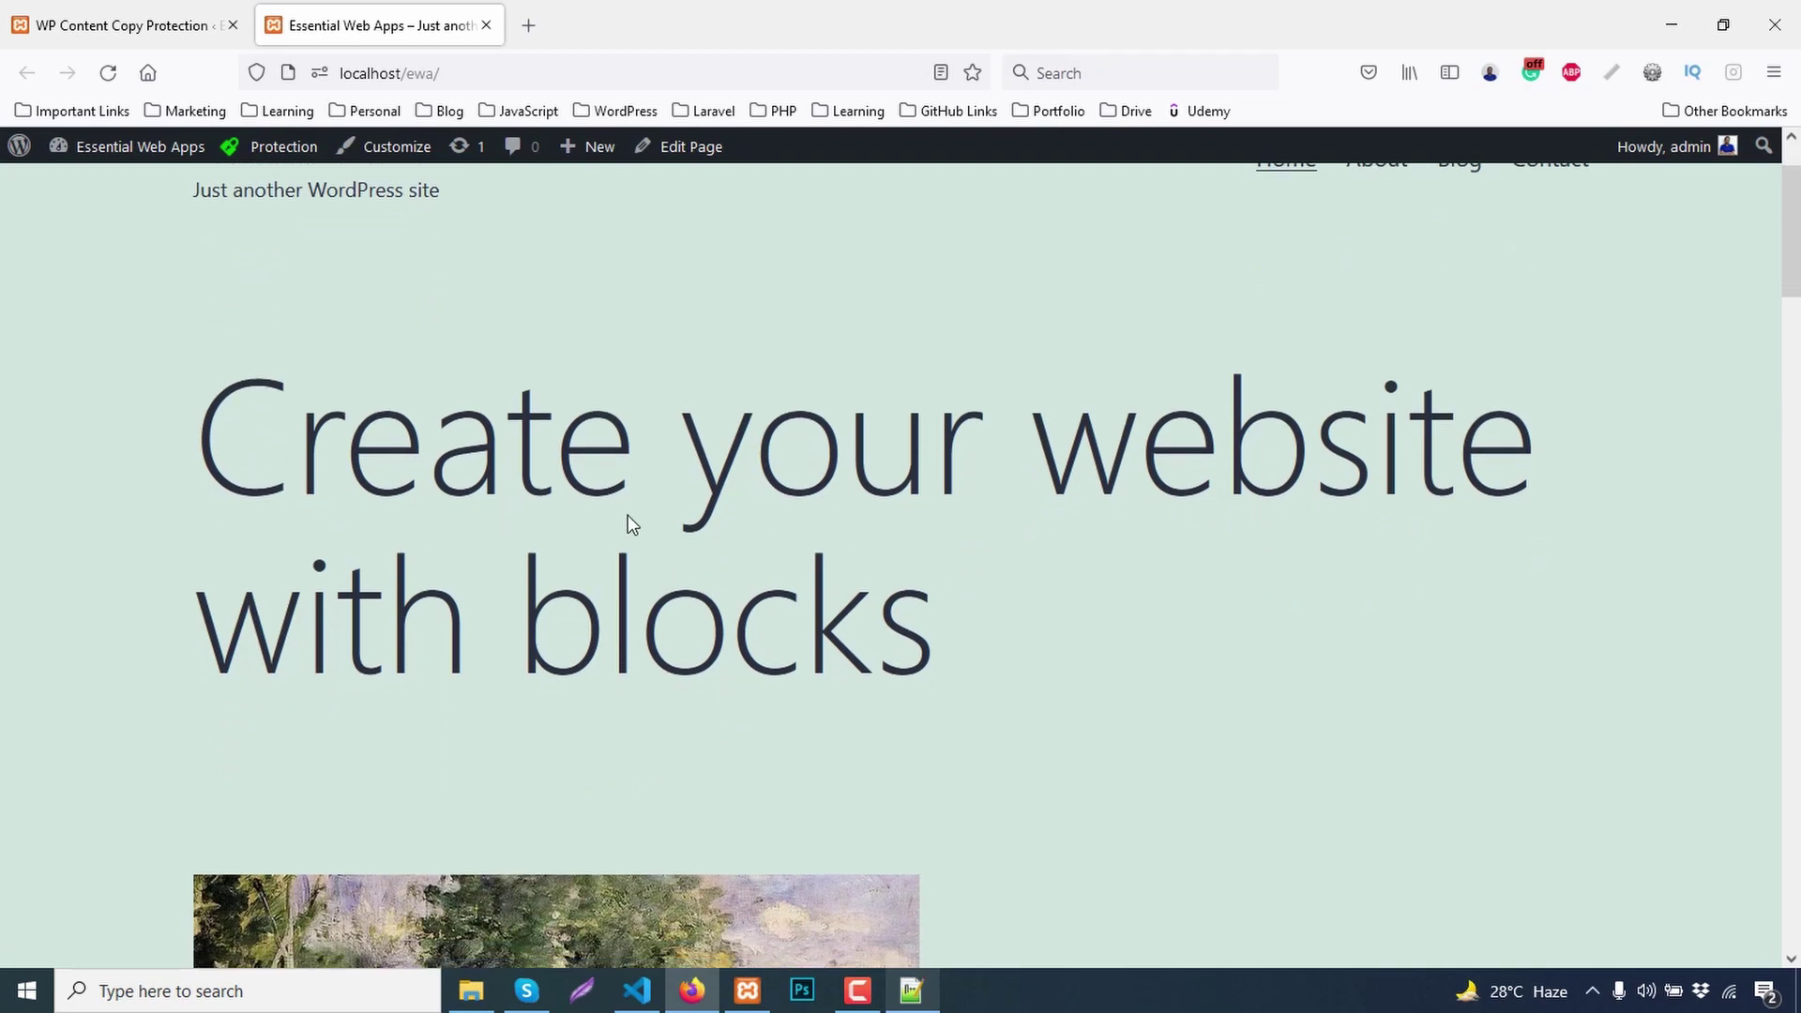
right_click(567, 465)
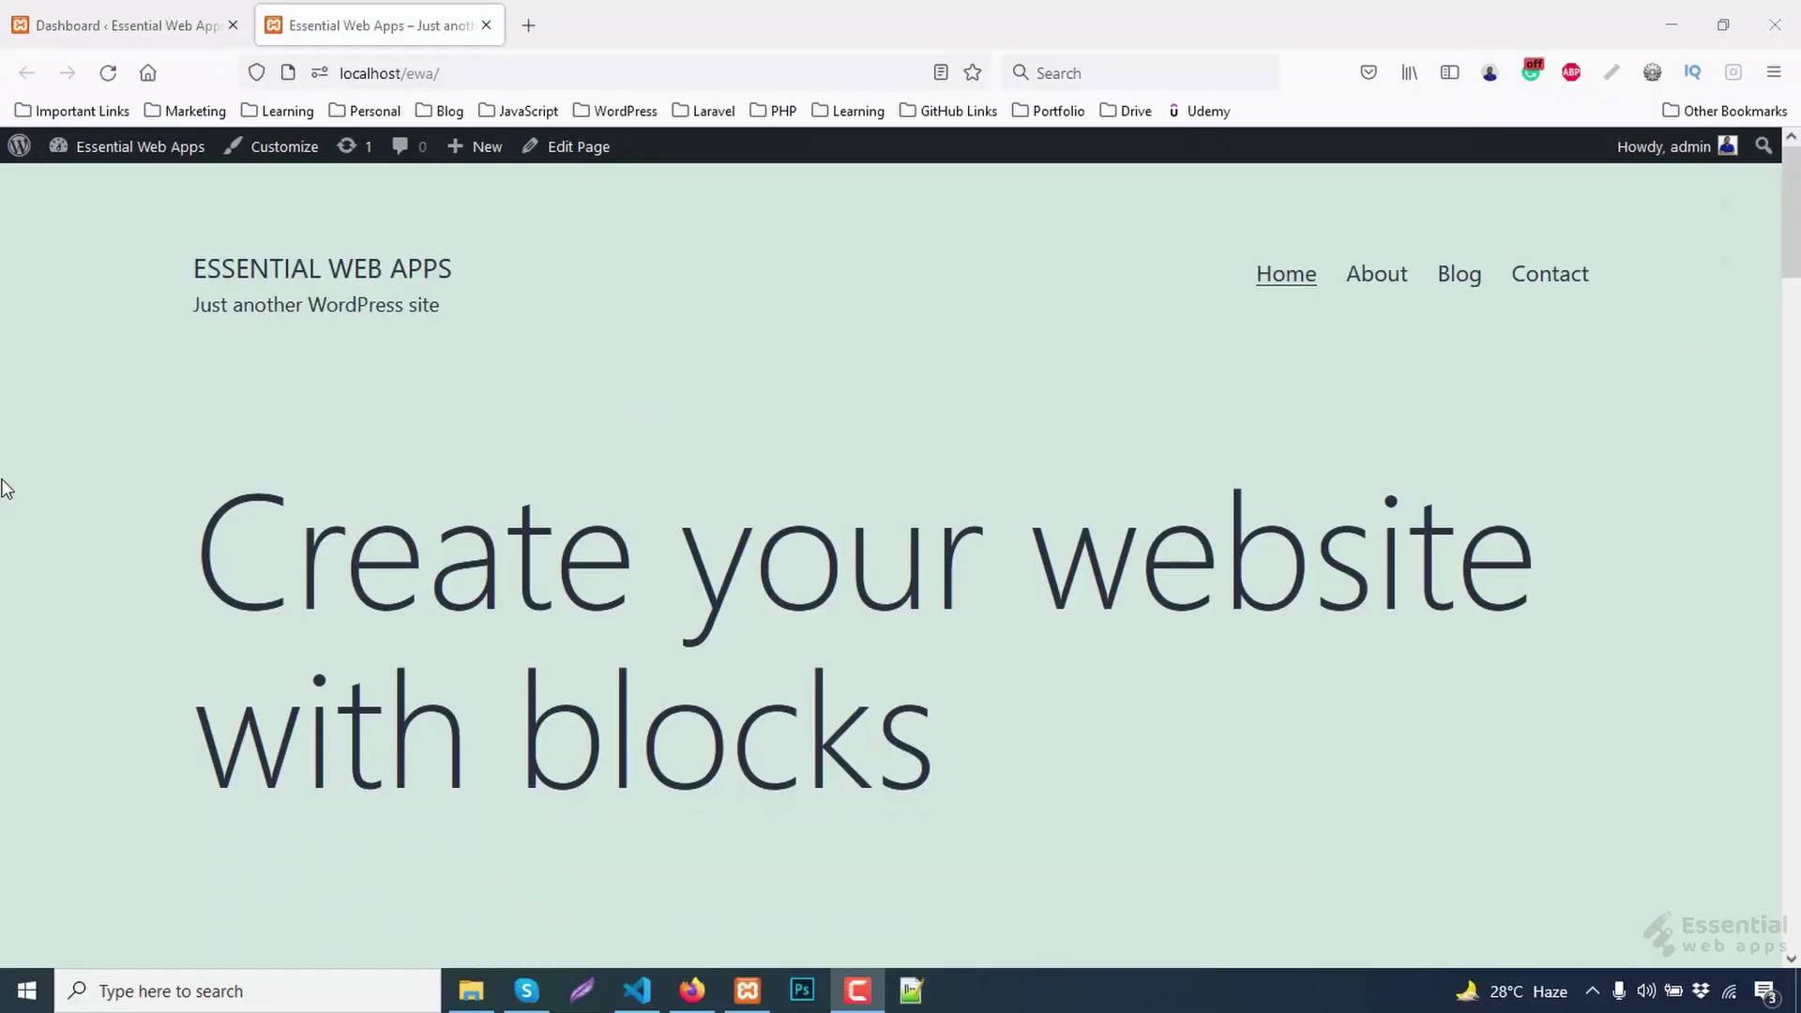
scroll(14, 494, "down", 2)
left_click_drag(197, 422, 952, 620)
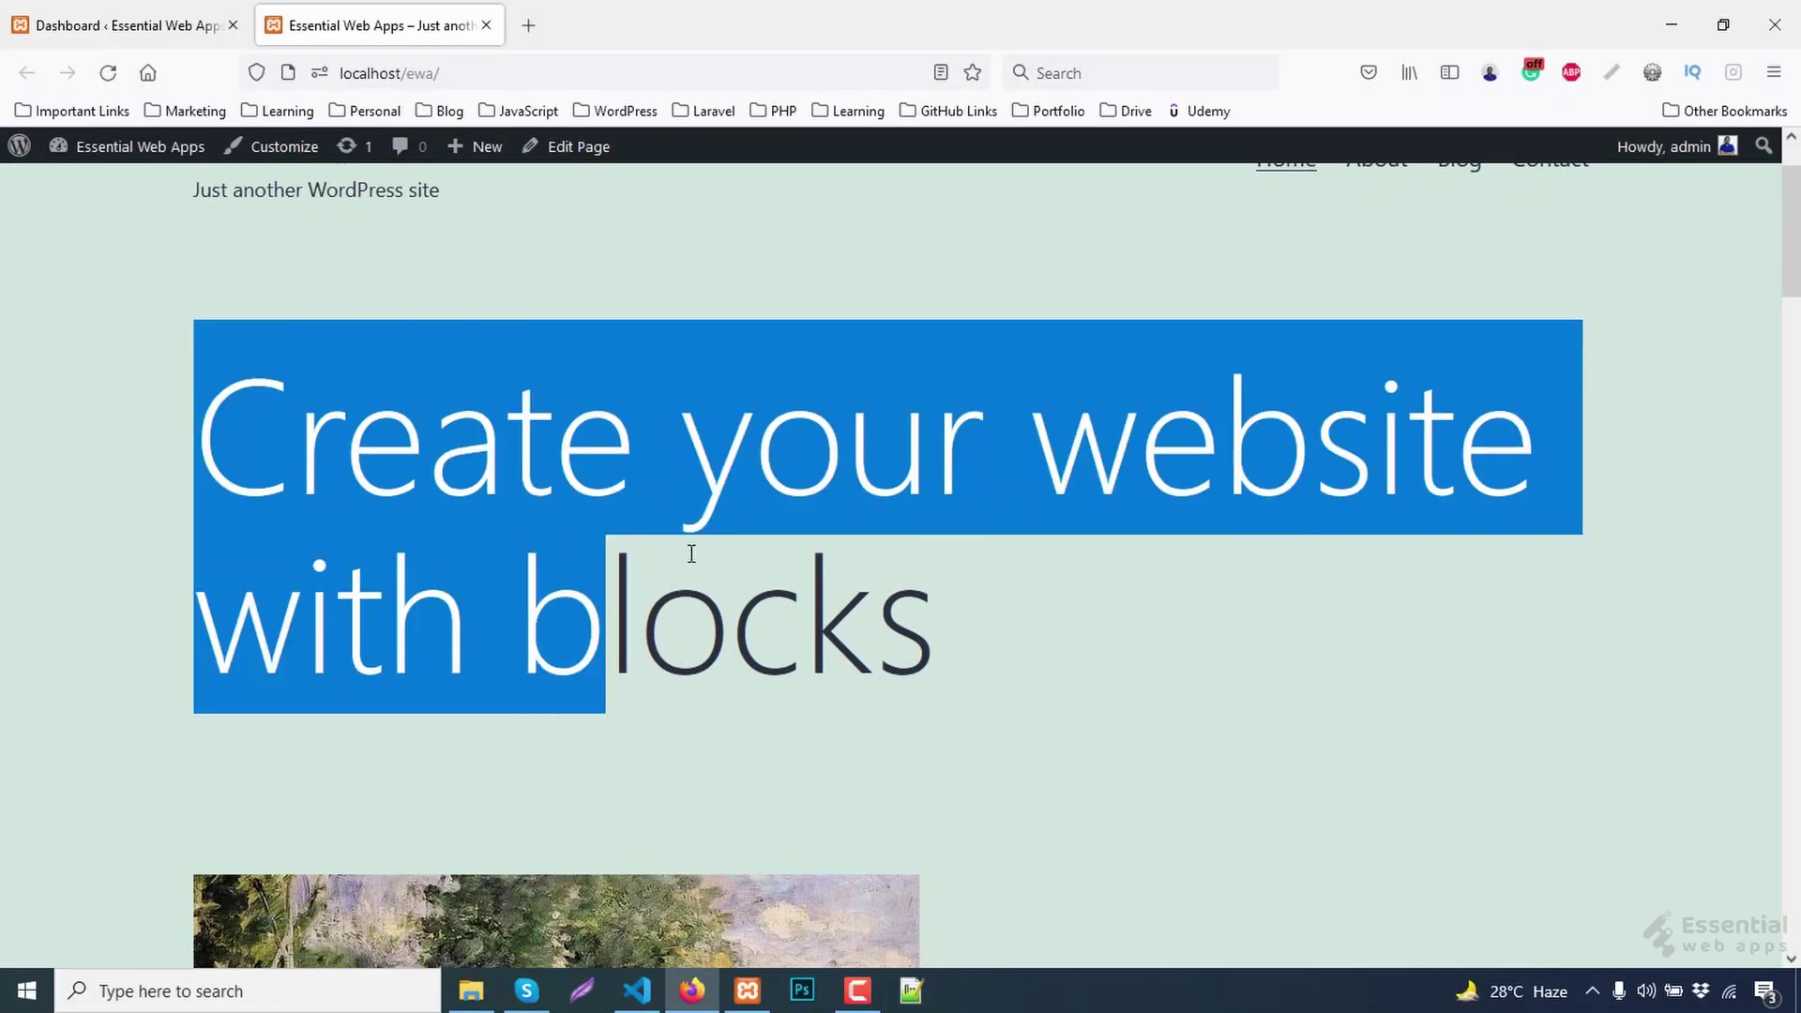
right_click(713, 476)
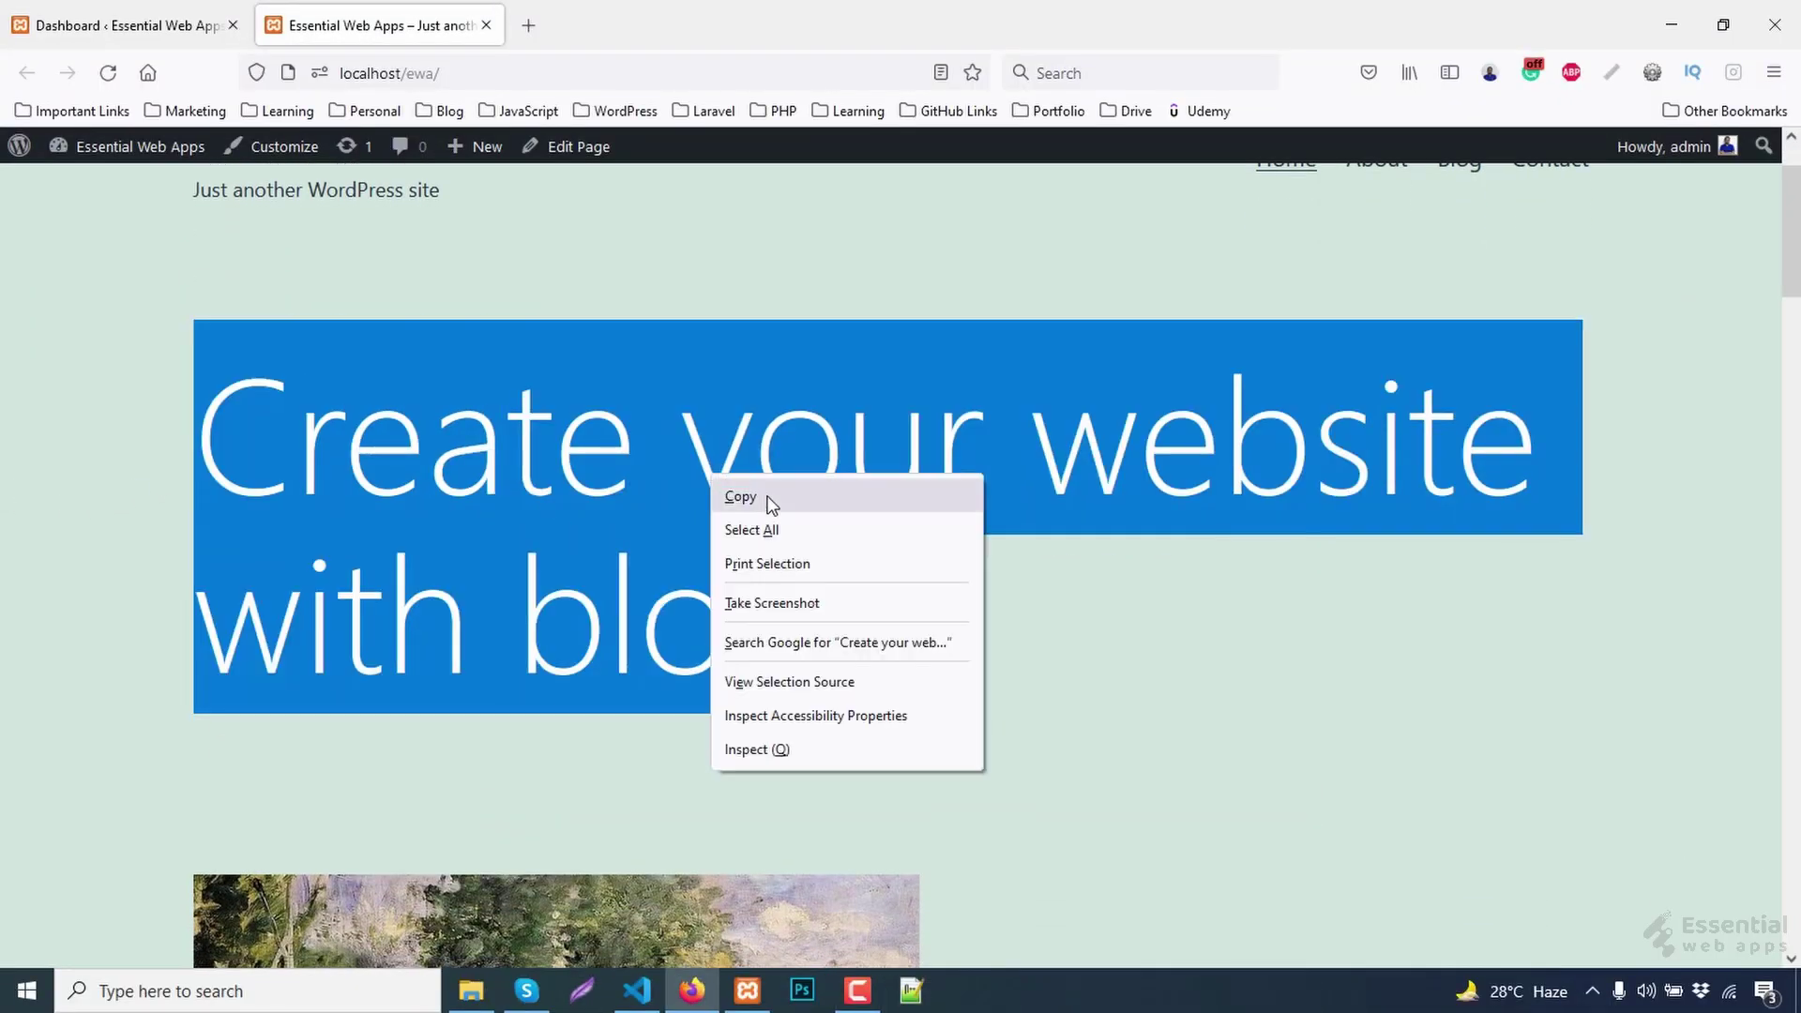
- Switch to the WordPress dashboard and launch Appearance > Customize
left_click(742, 497)
key("ctrl+Page_Up")
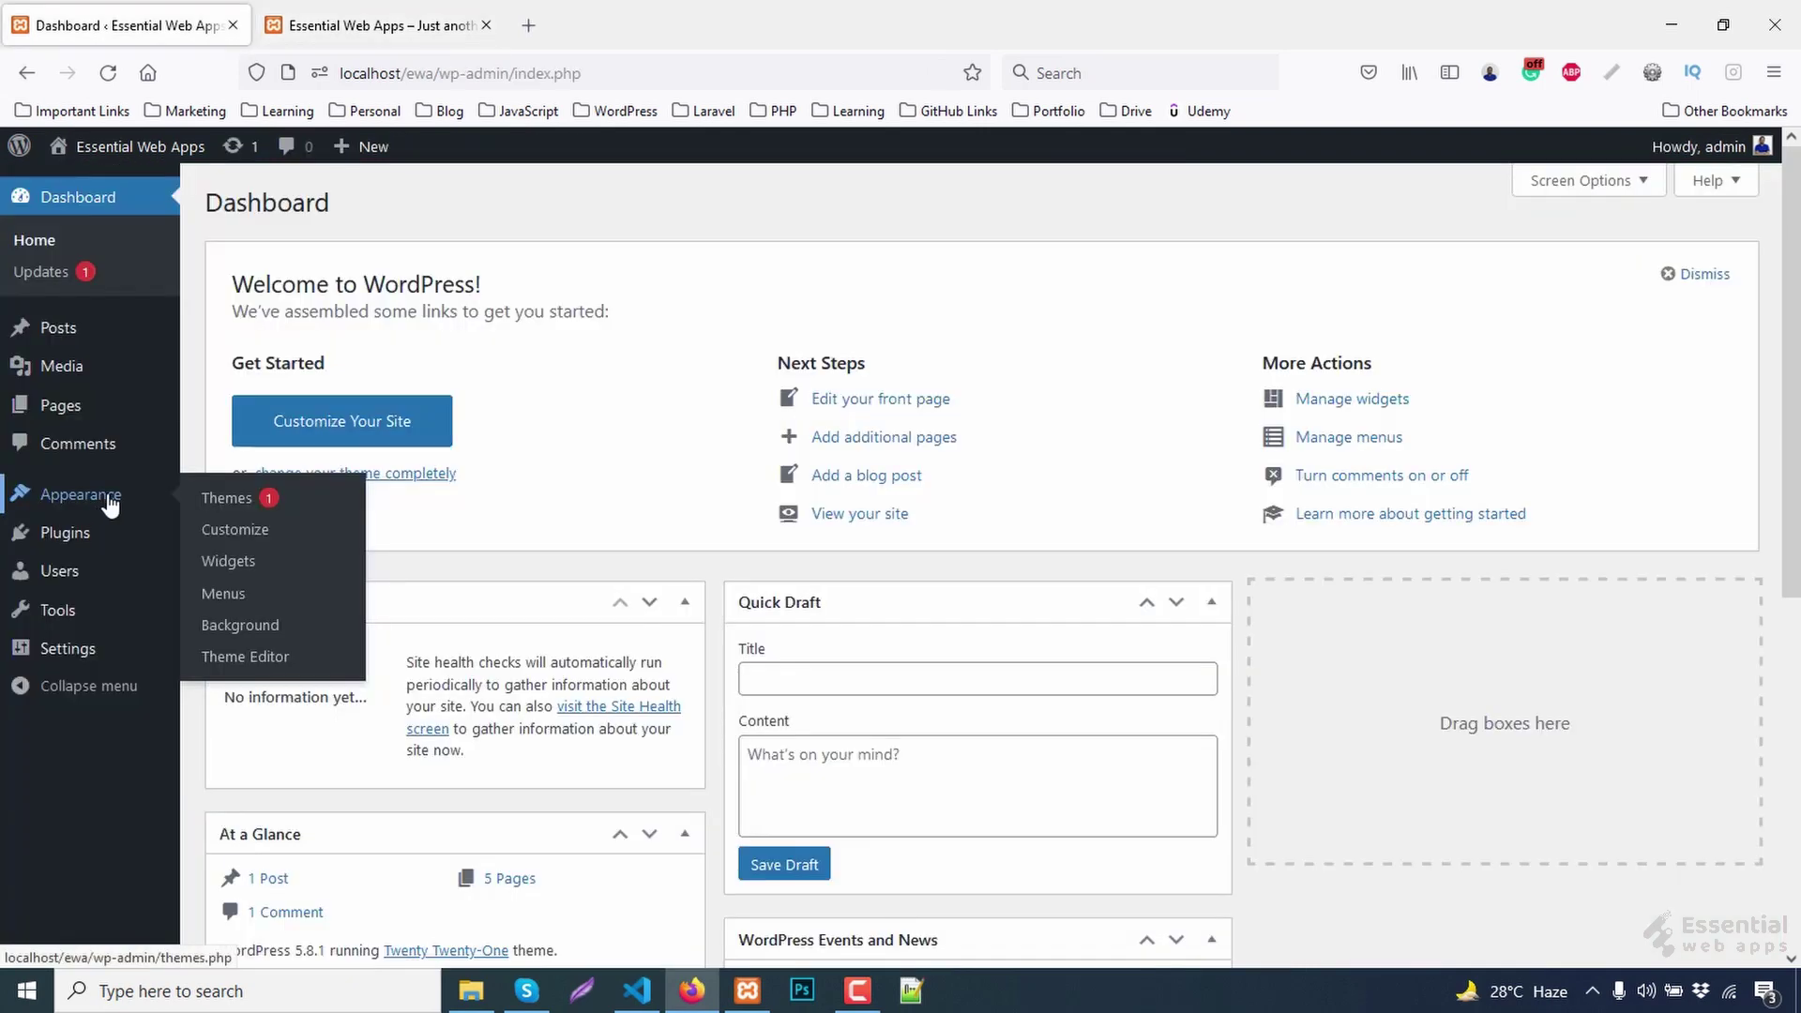
left_click(278, 540)
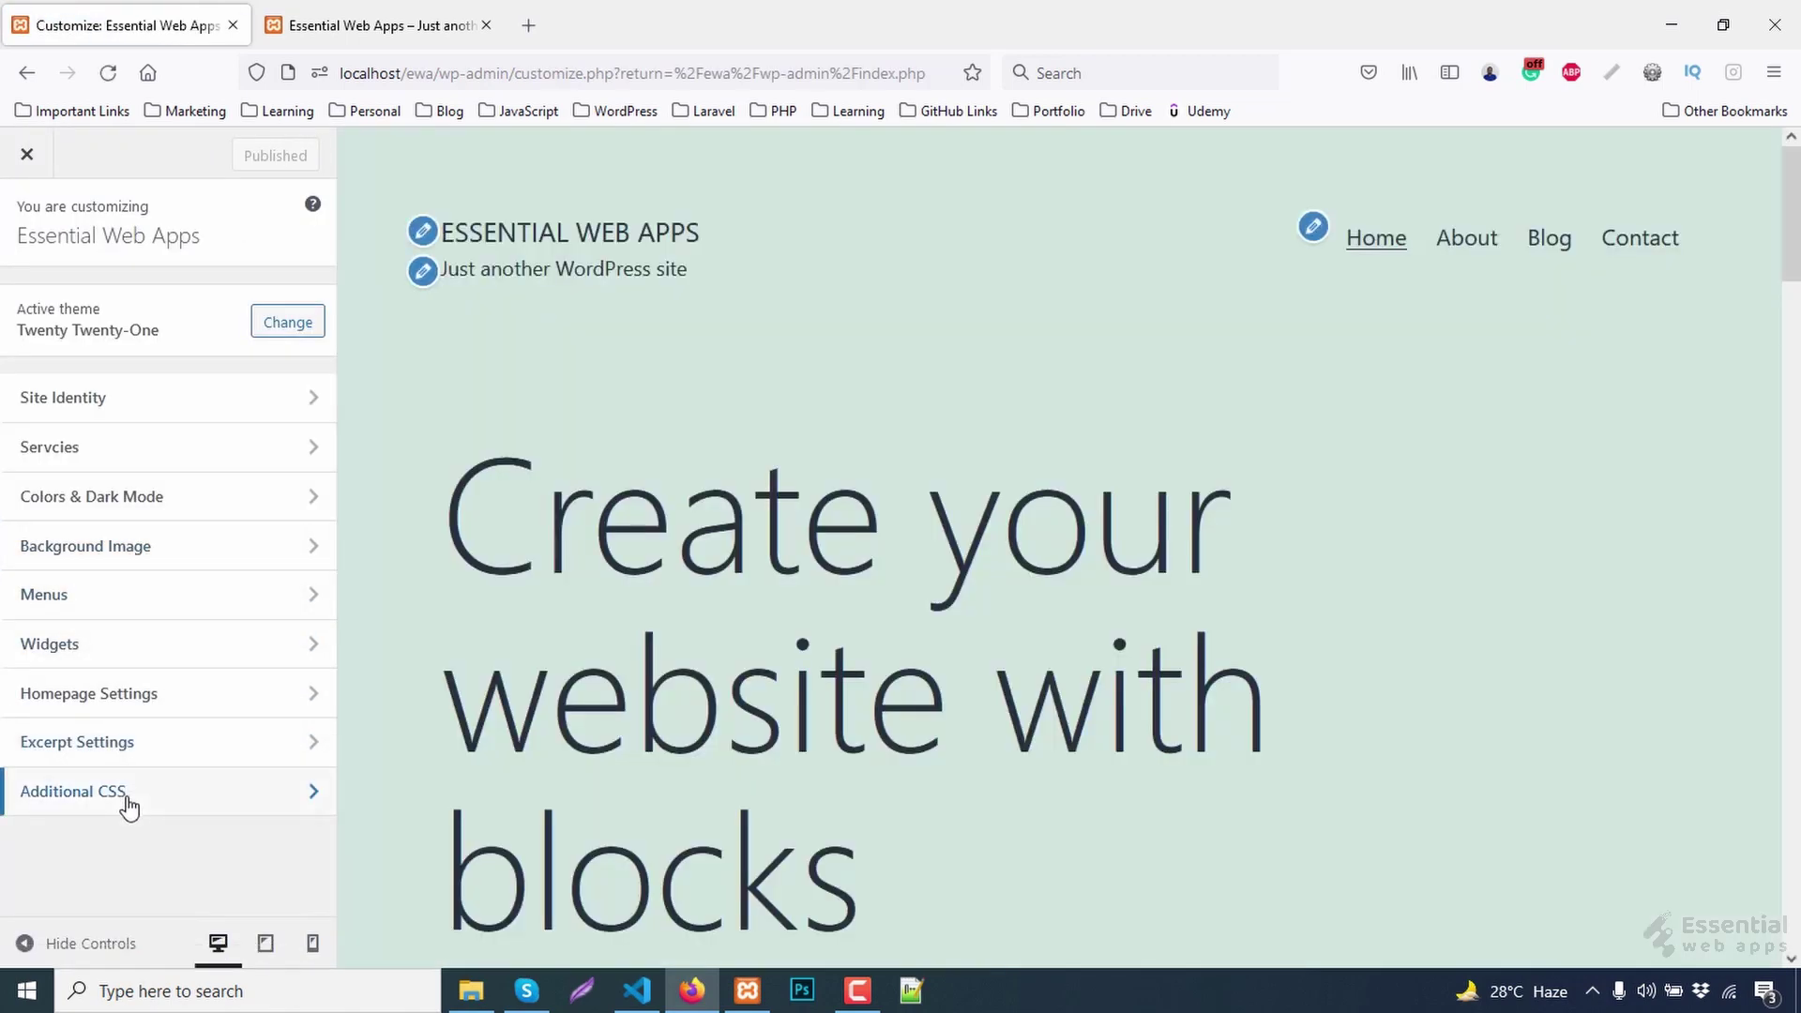
- Write a * rule with user-select: none, its moz/ms/webkit prefixes, and -webkit-touch-callout: none
left_click(125, 795)
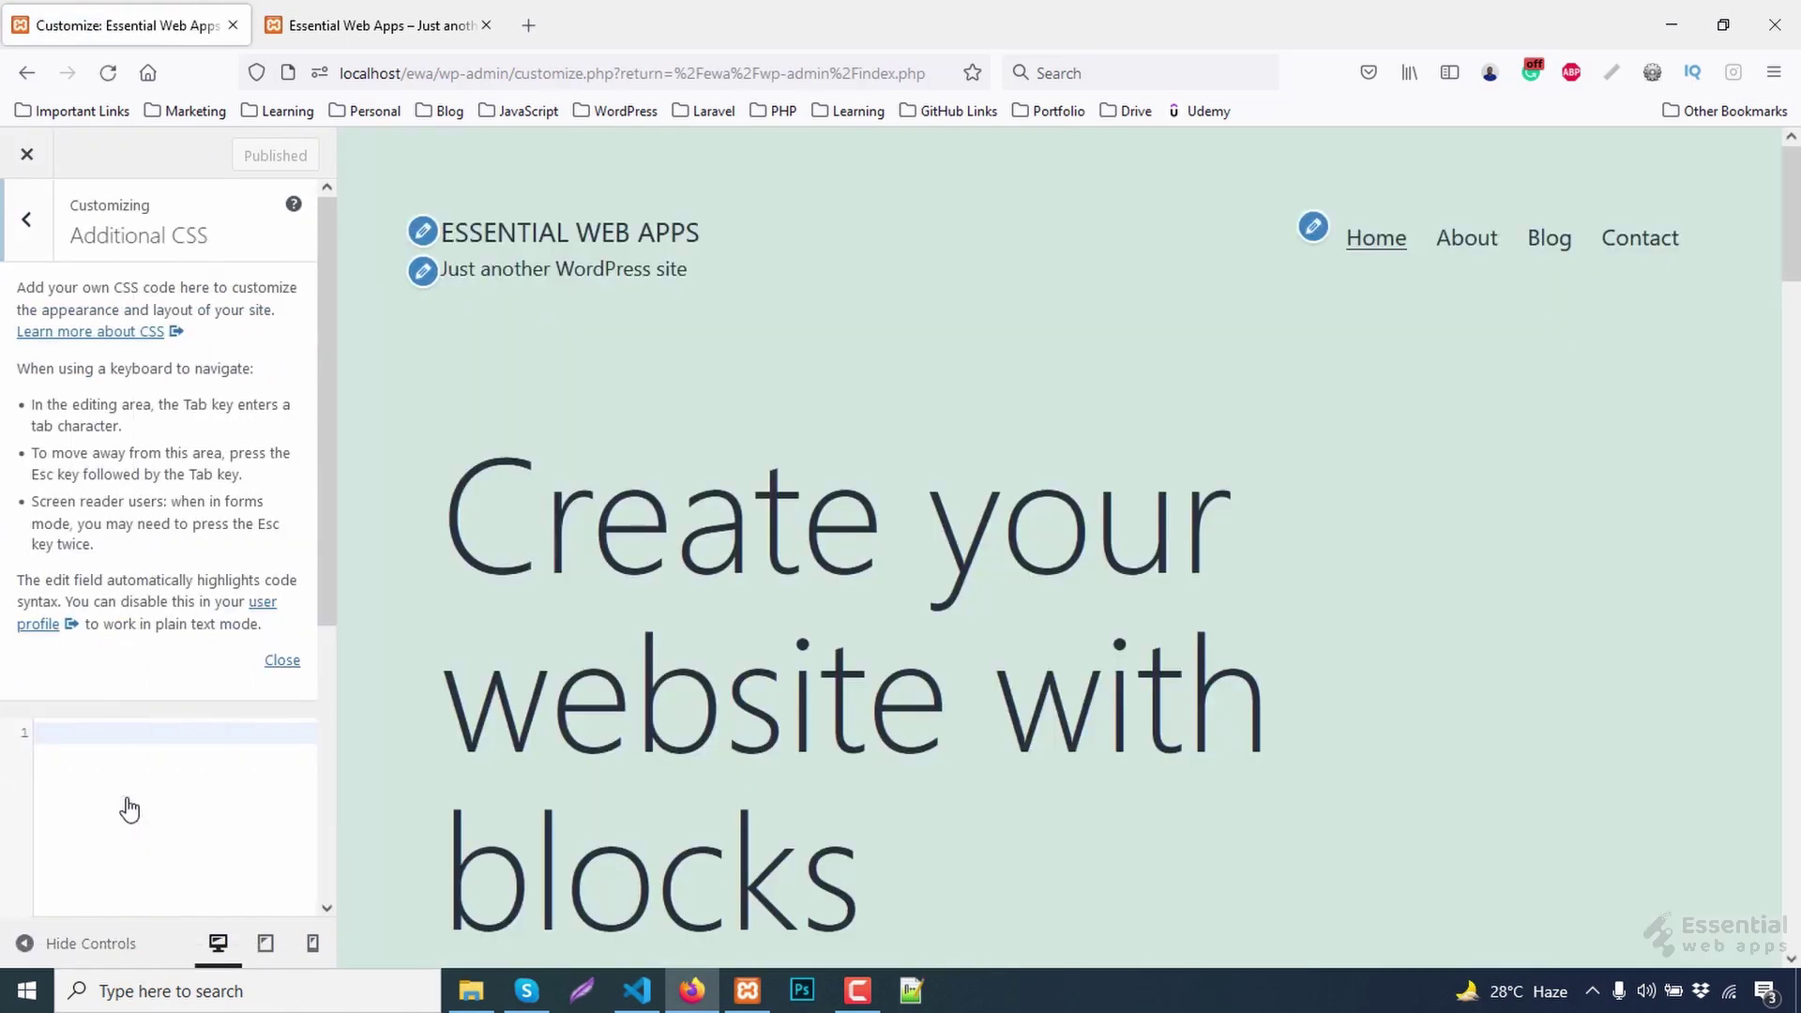
scroll(162, 764, "down", 5)
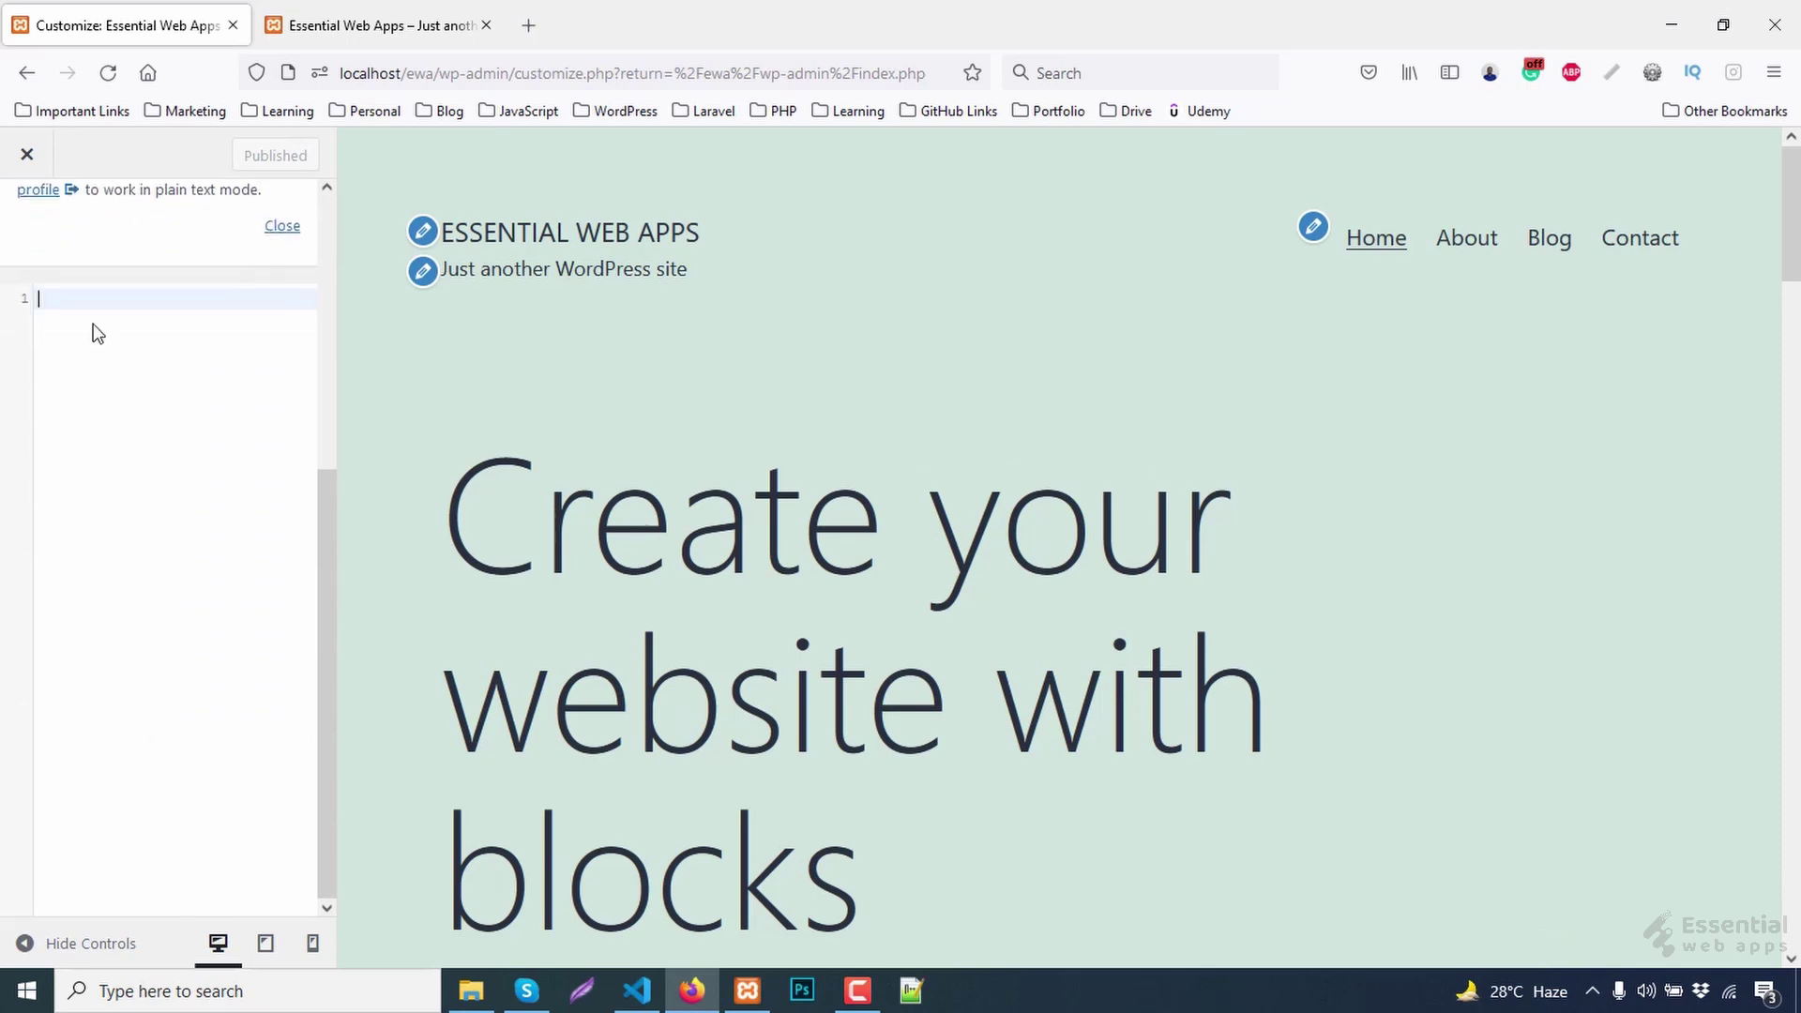
type("*")
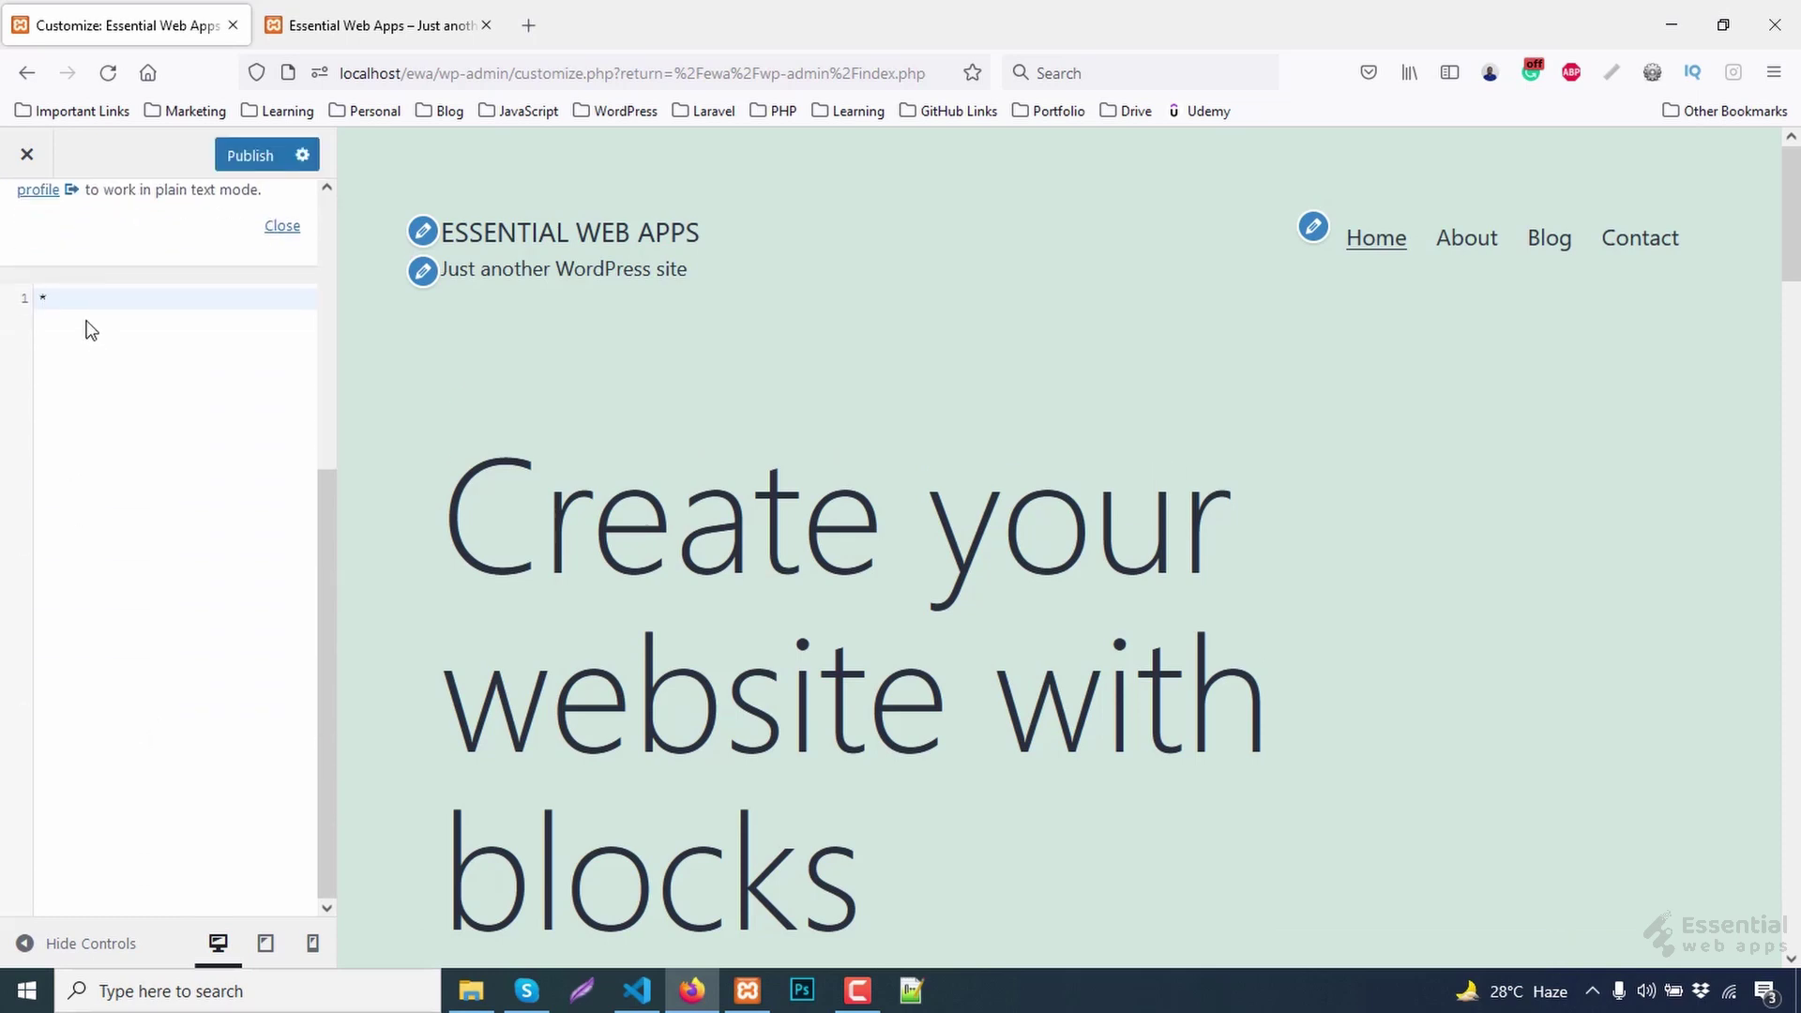
key("Return")
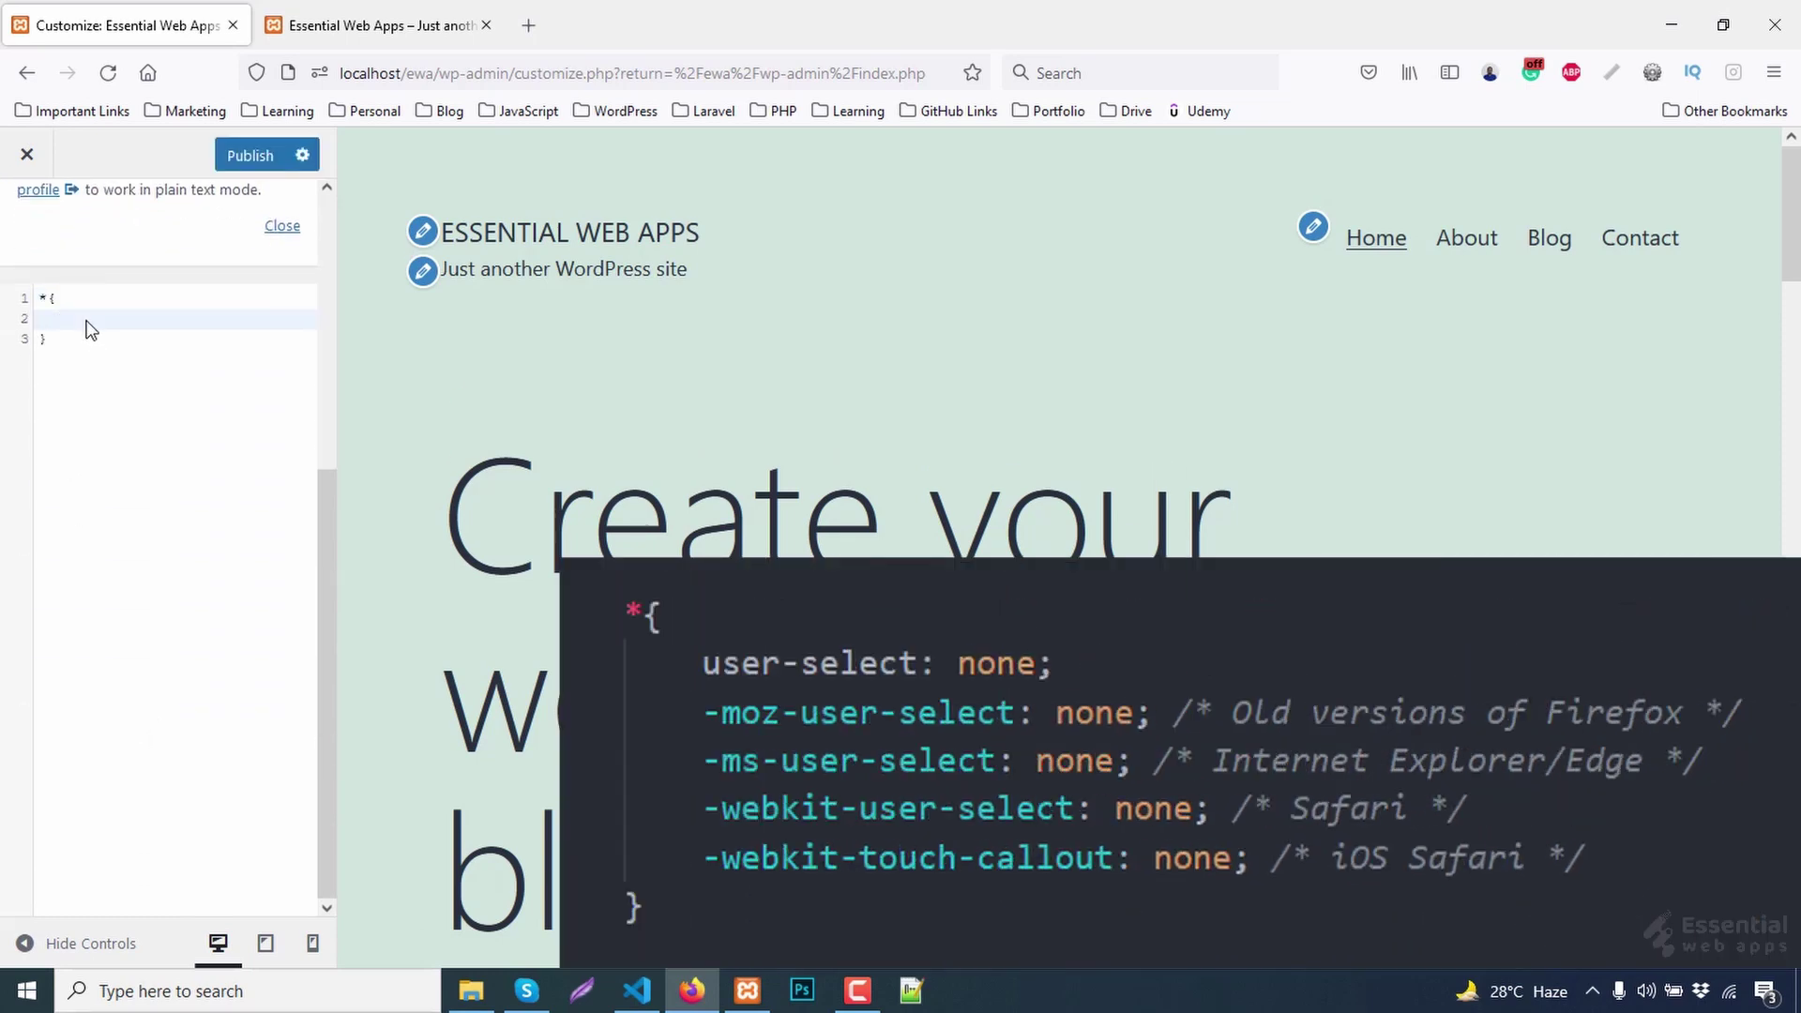
type("user")
type("-select: none")
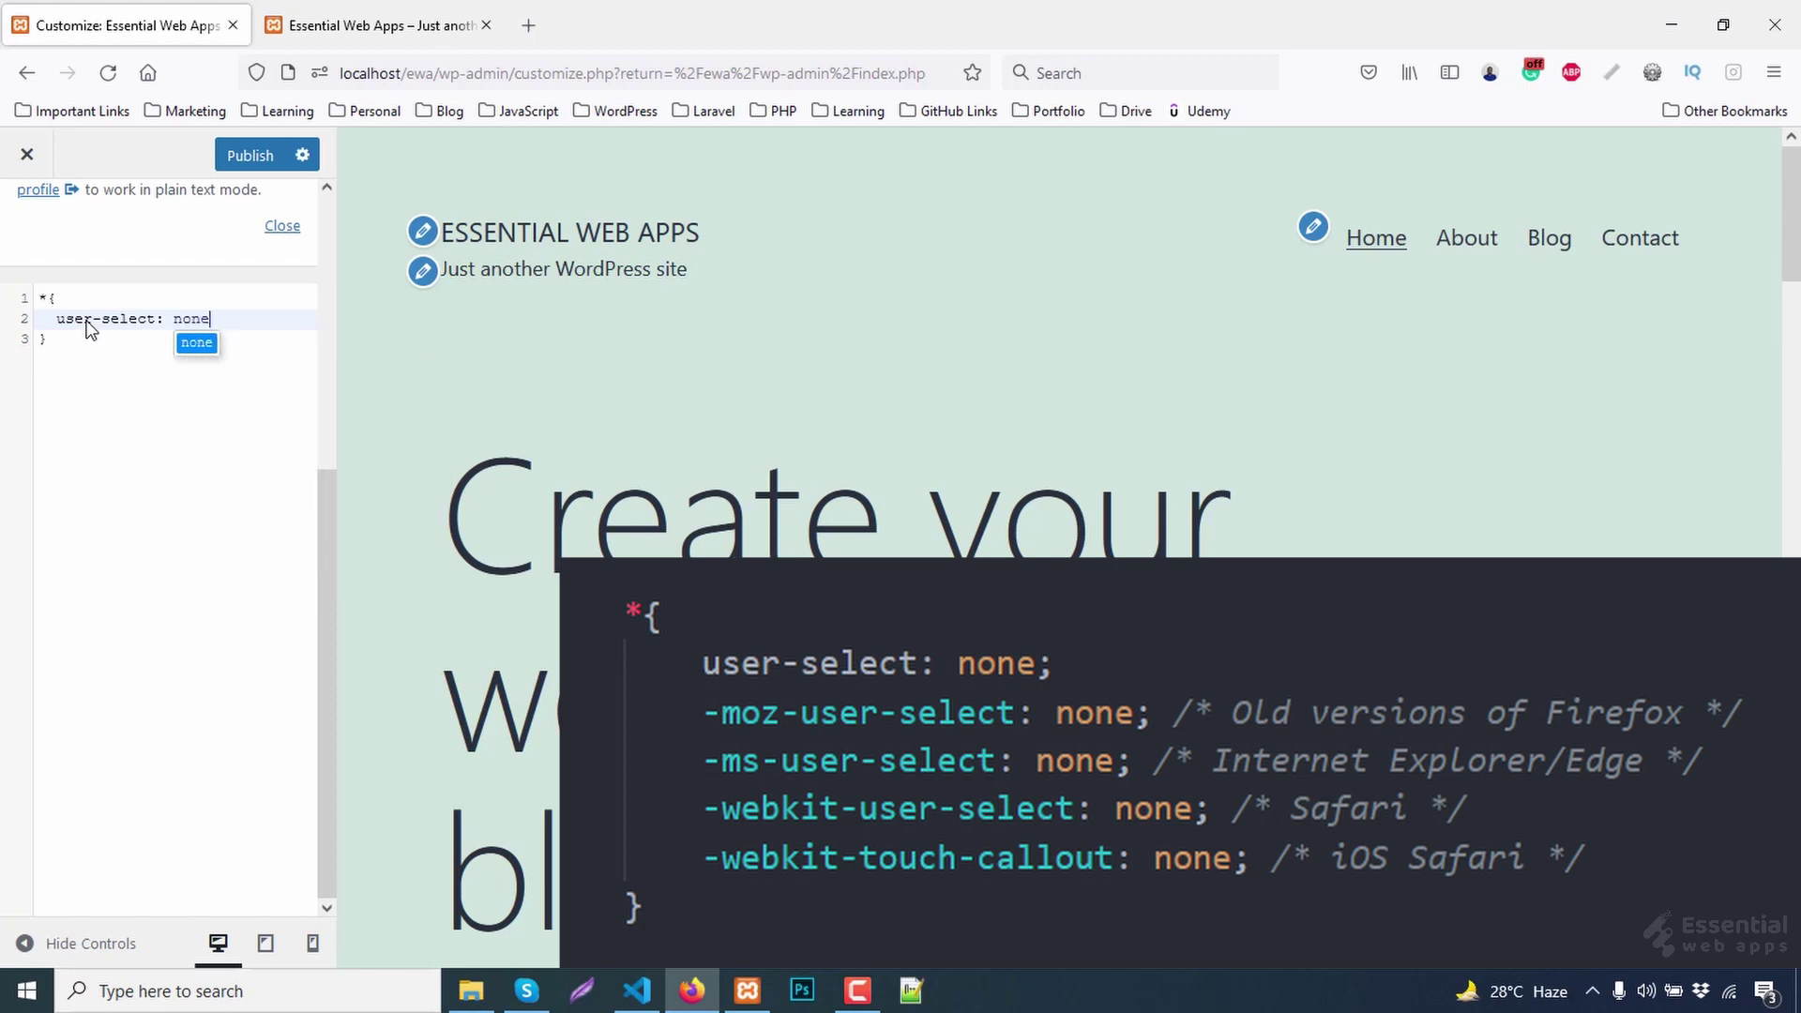
type(";")
key("Return")
type("oz-user-selec")
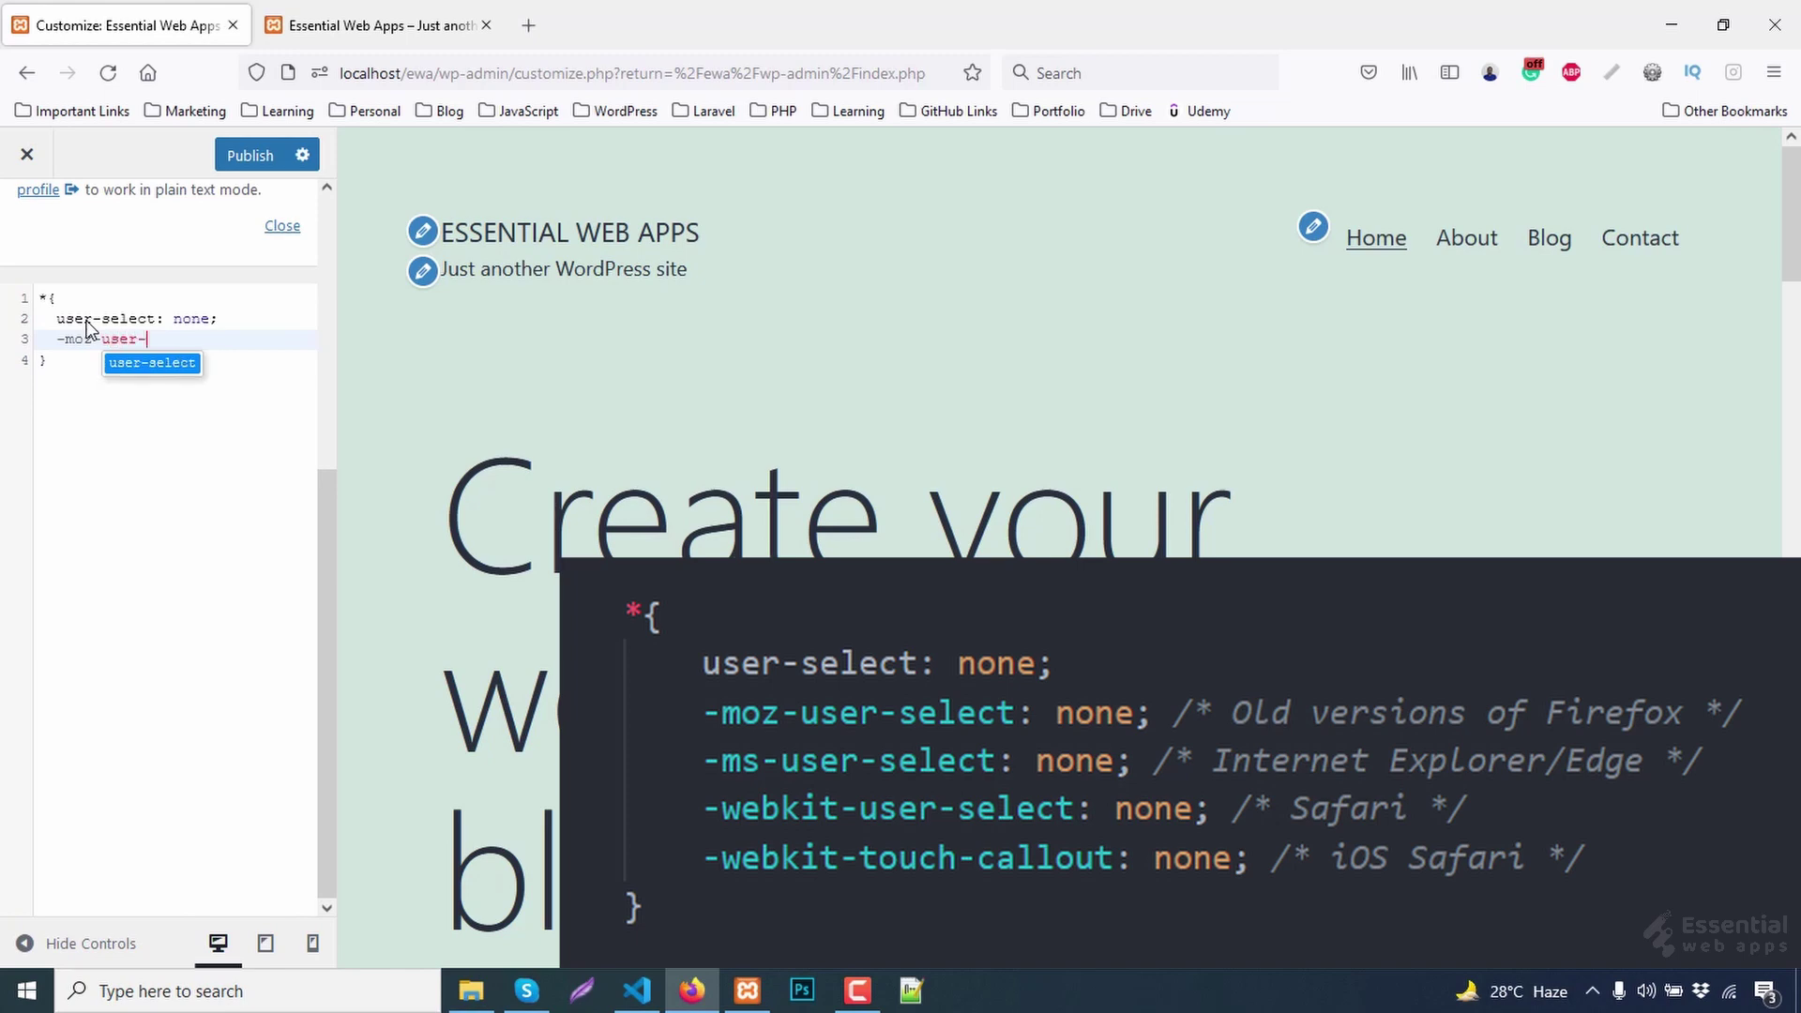
type("t: ")
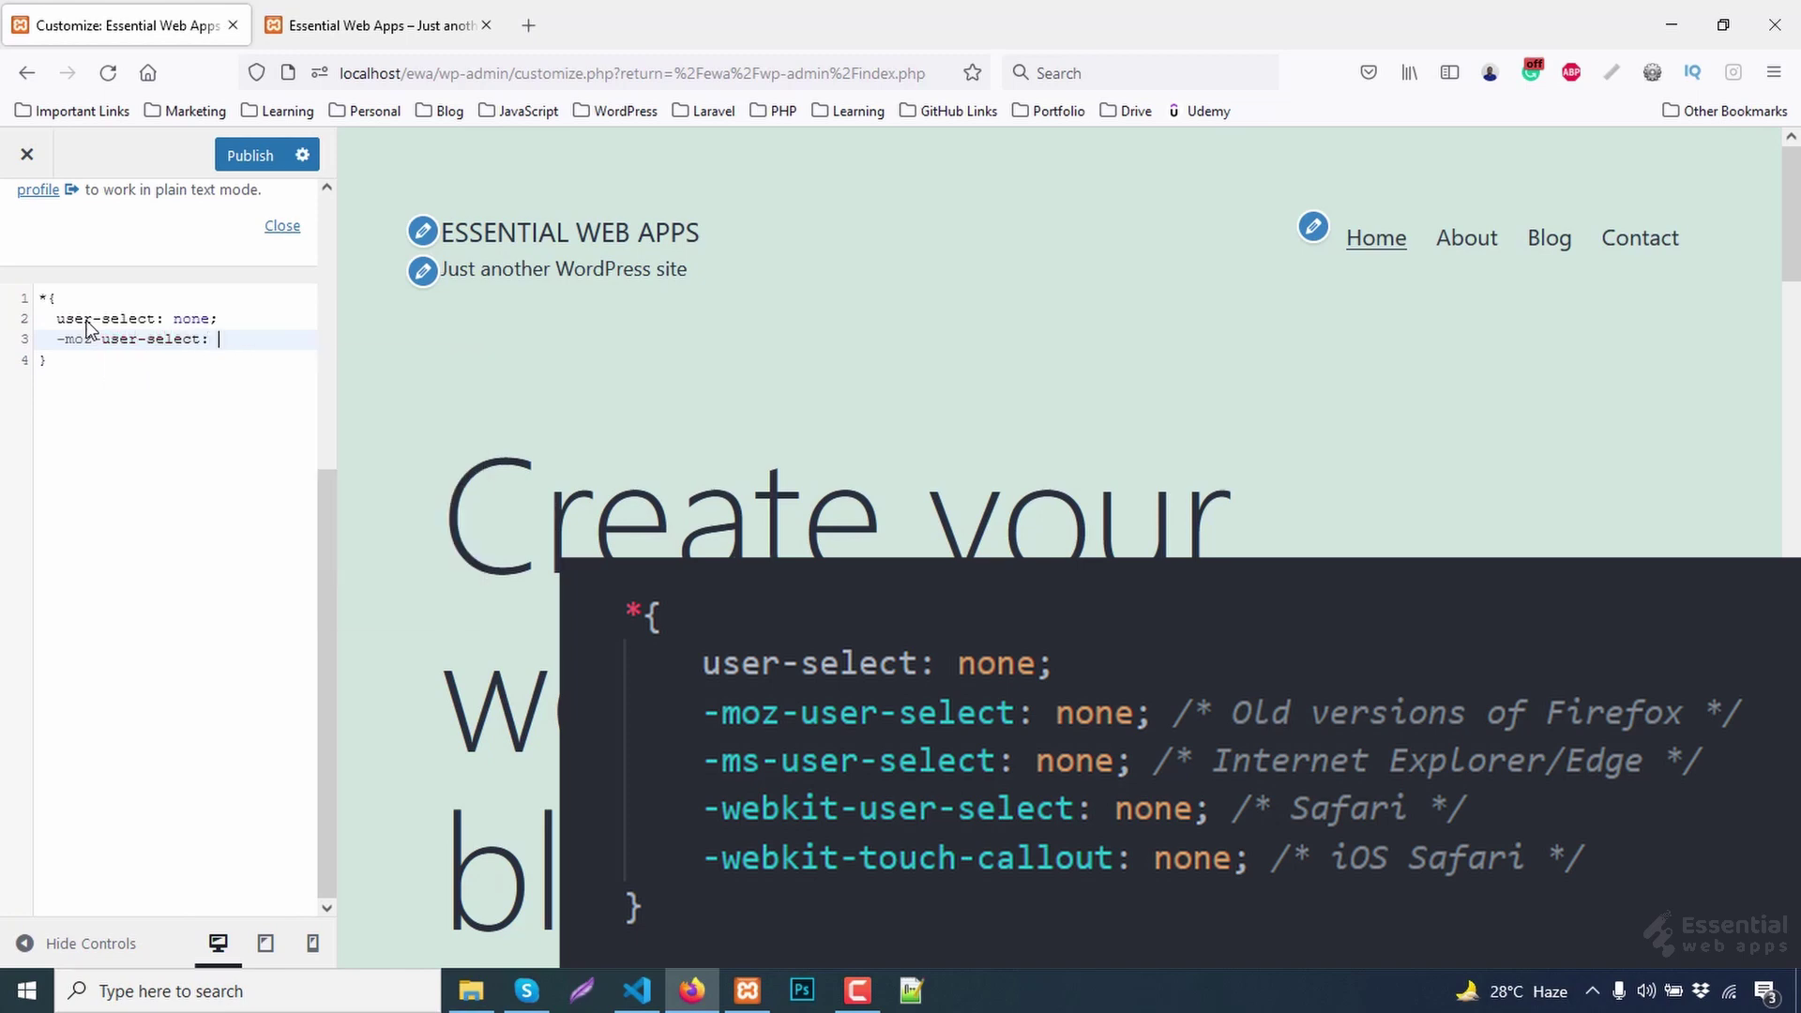
type("none;")
key("Return")
type("-")
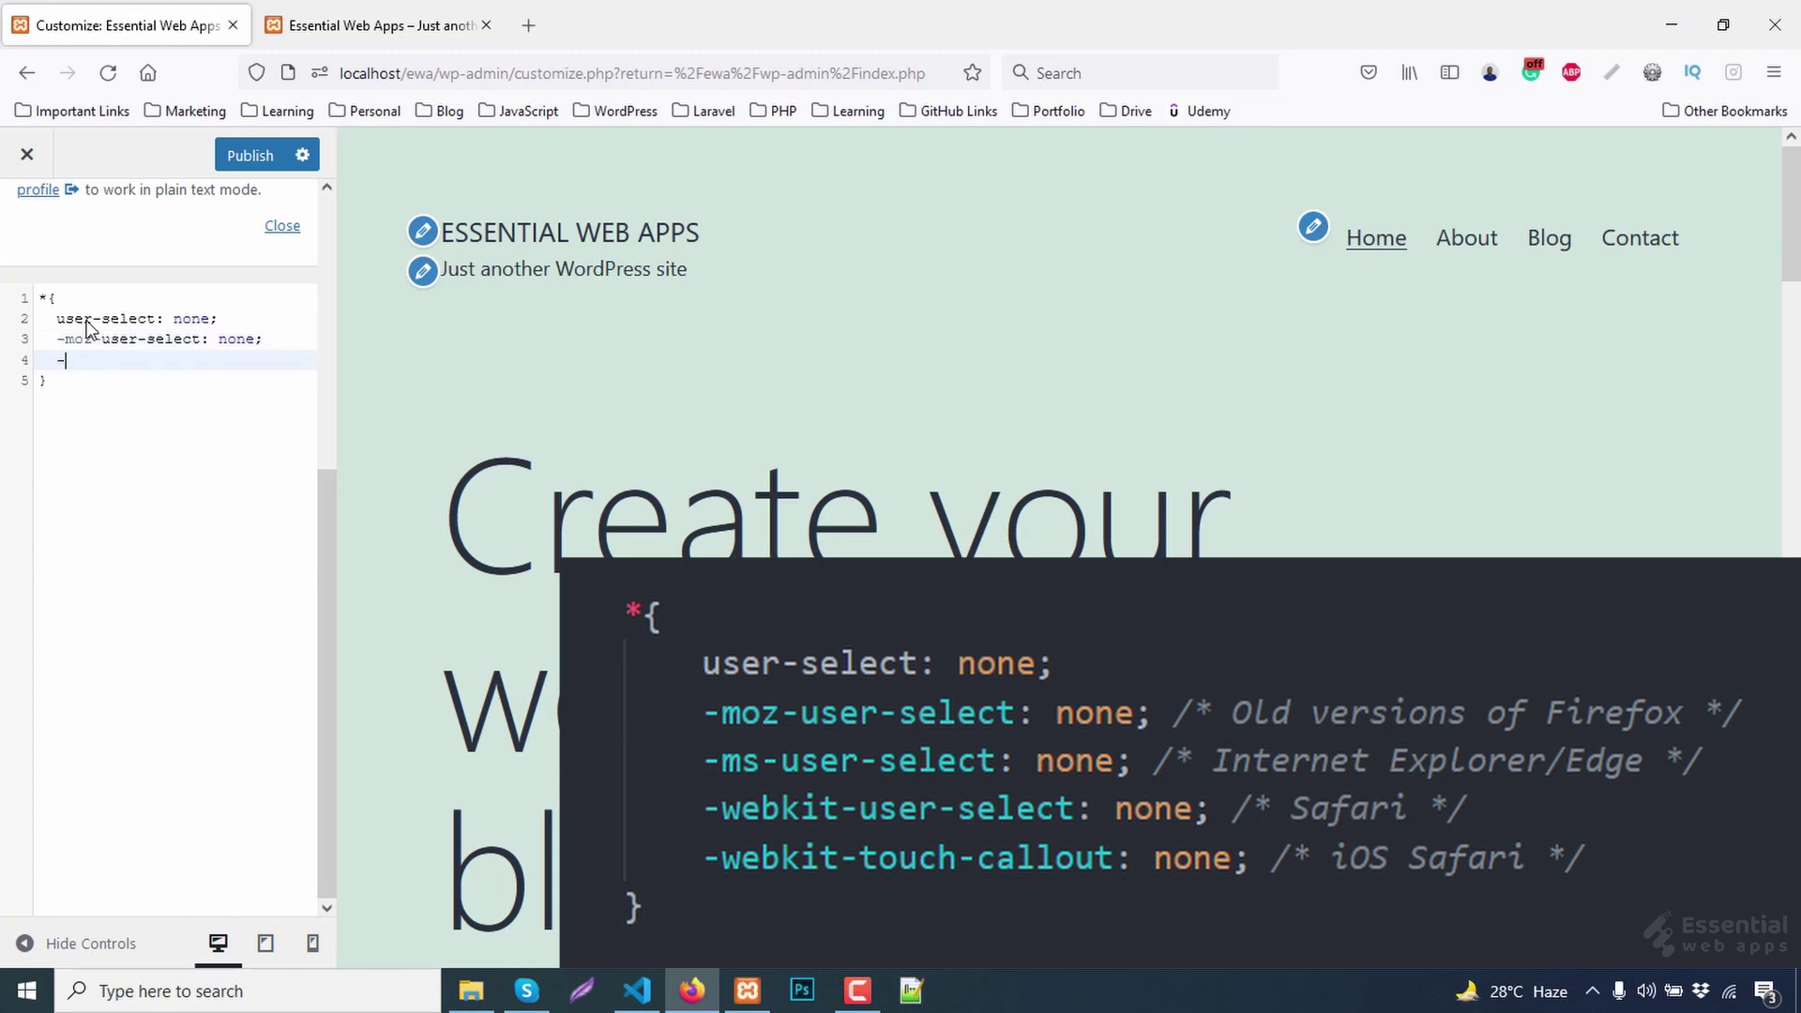
type("ms-")
type("user-sel")
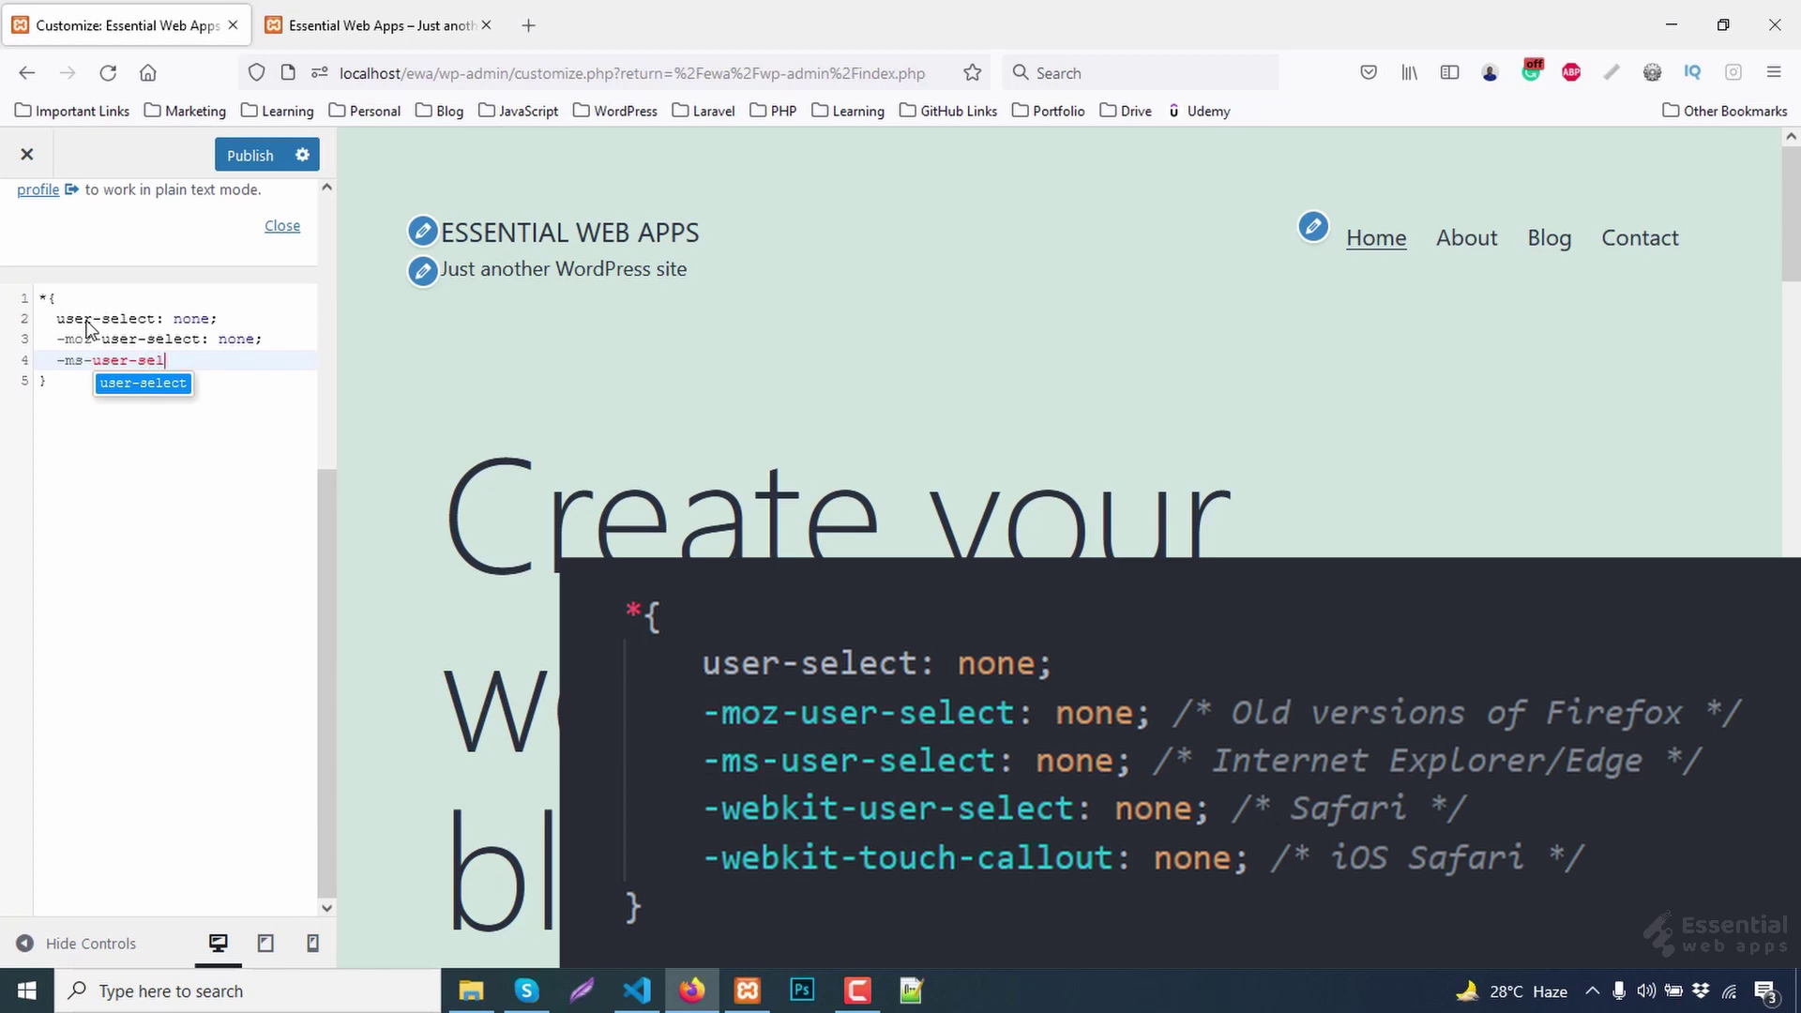
type("ect: ")
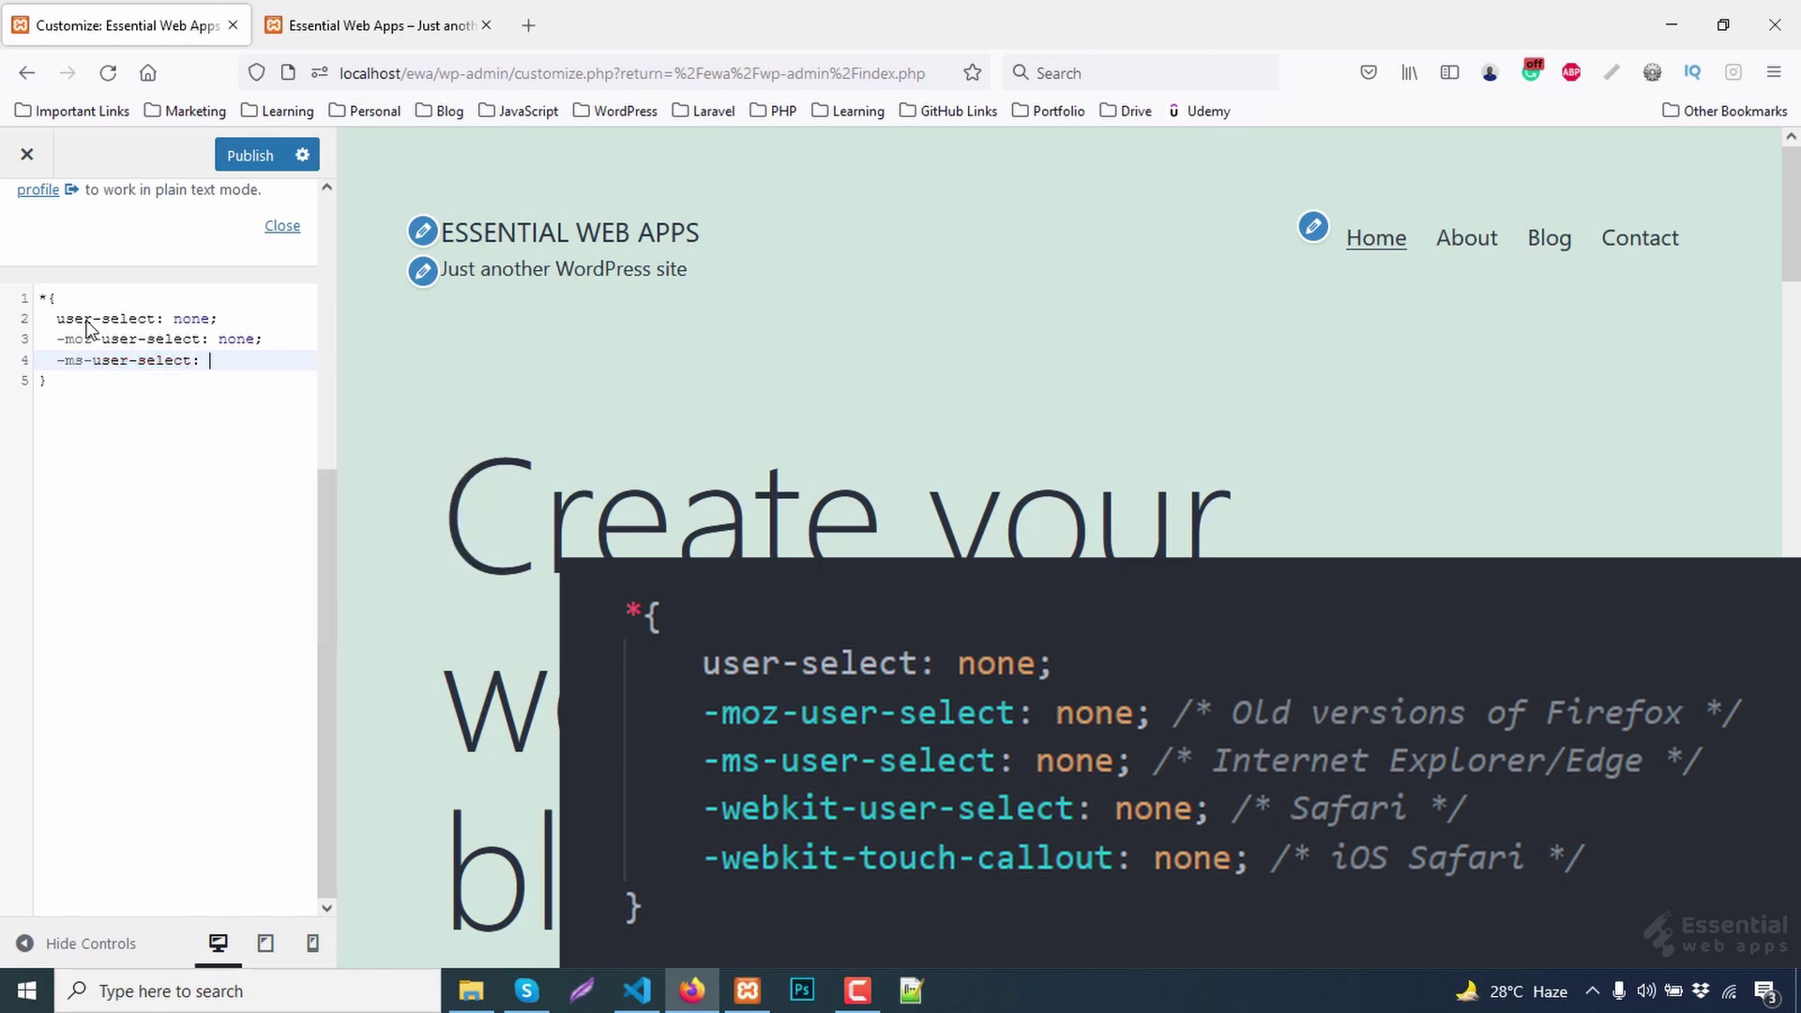
type("none")
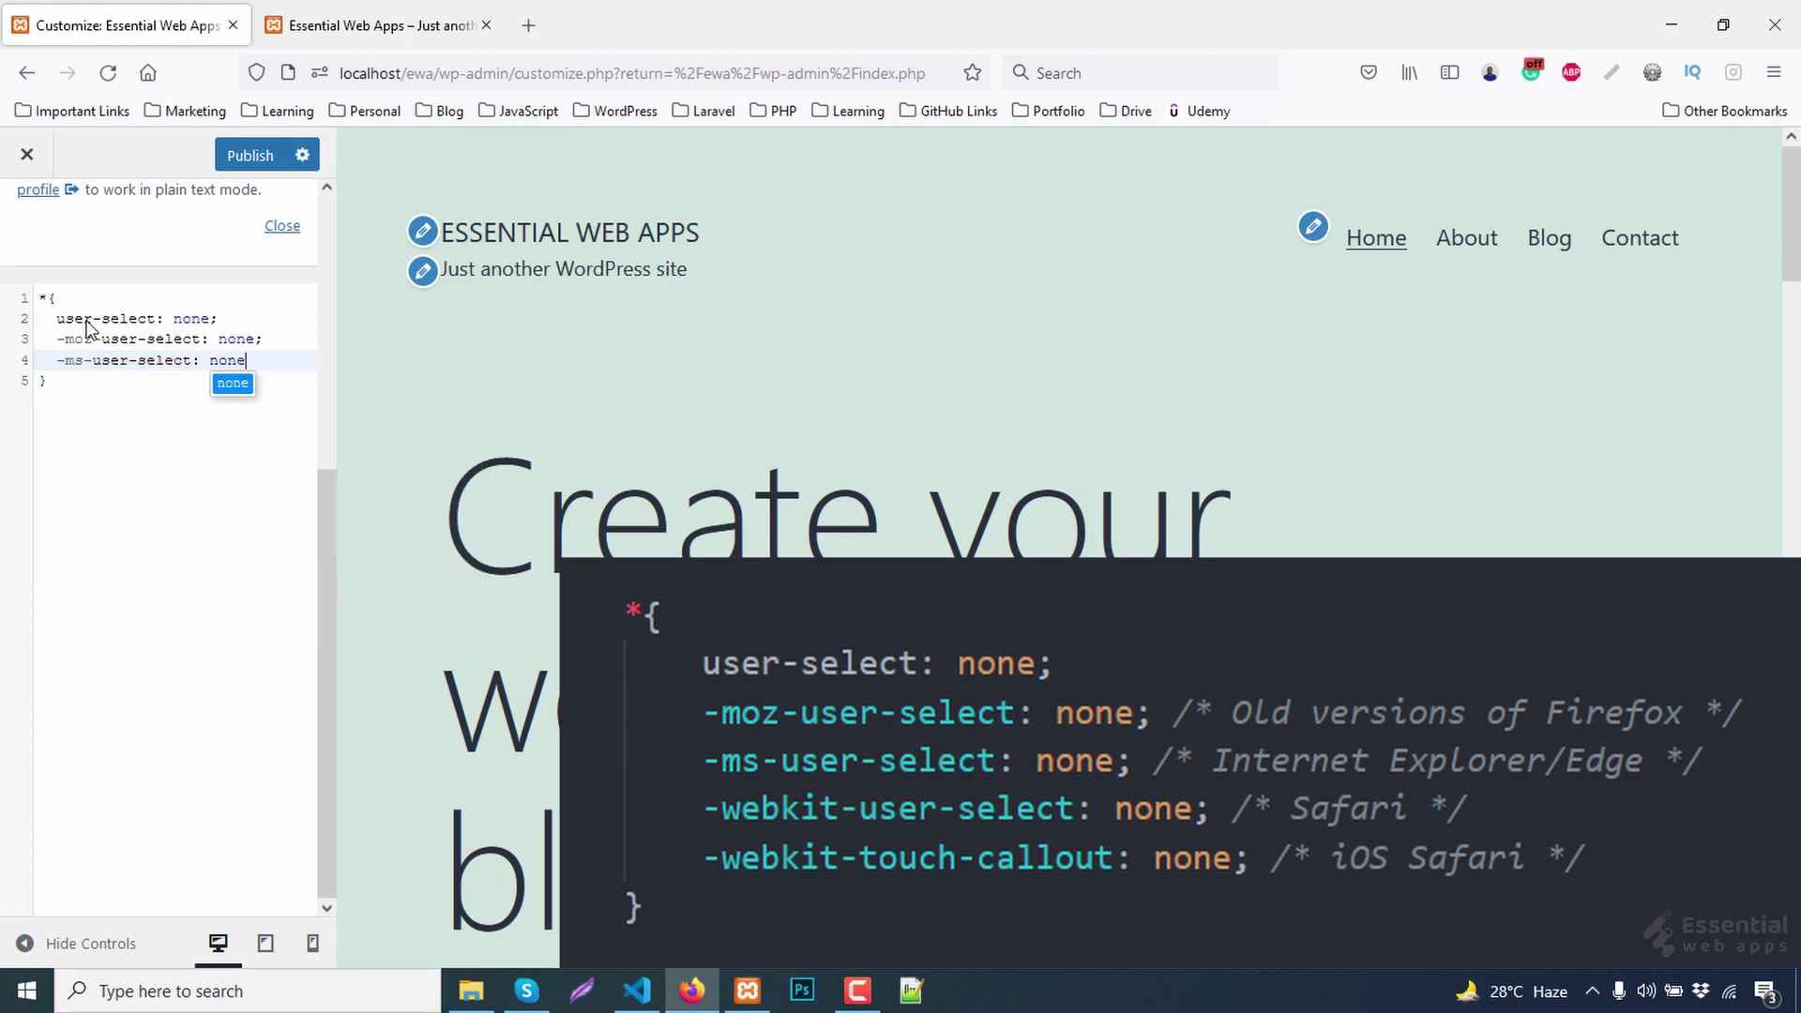
type(";")
key("Return")
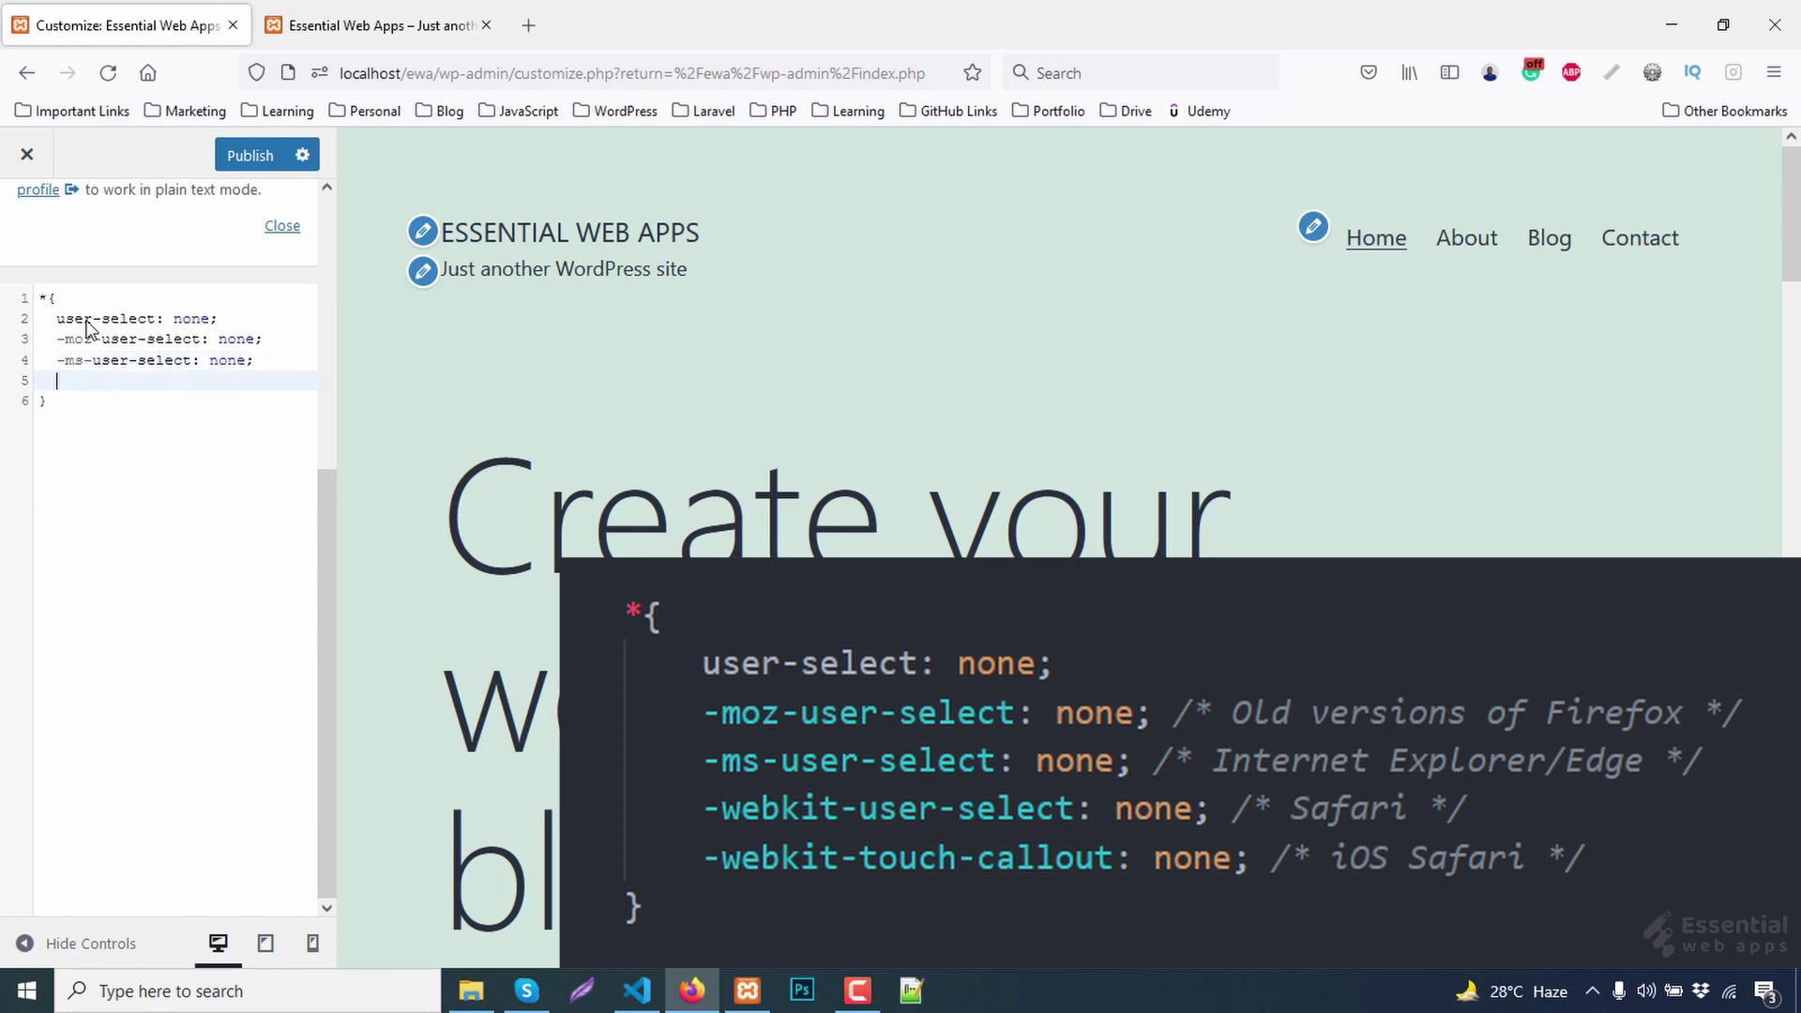
type("-webkit-")
type("user")
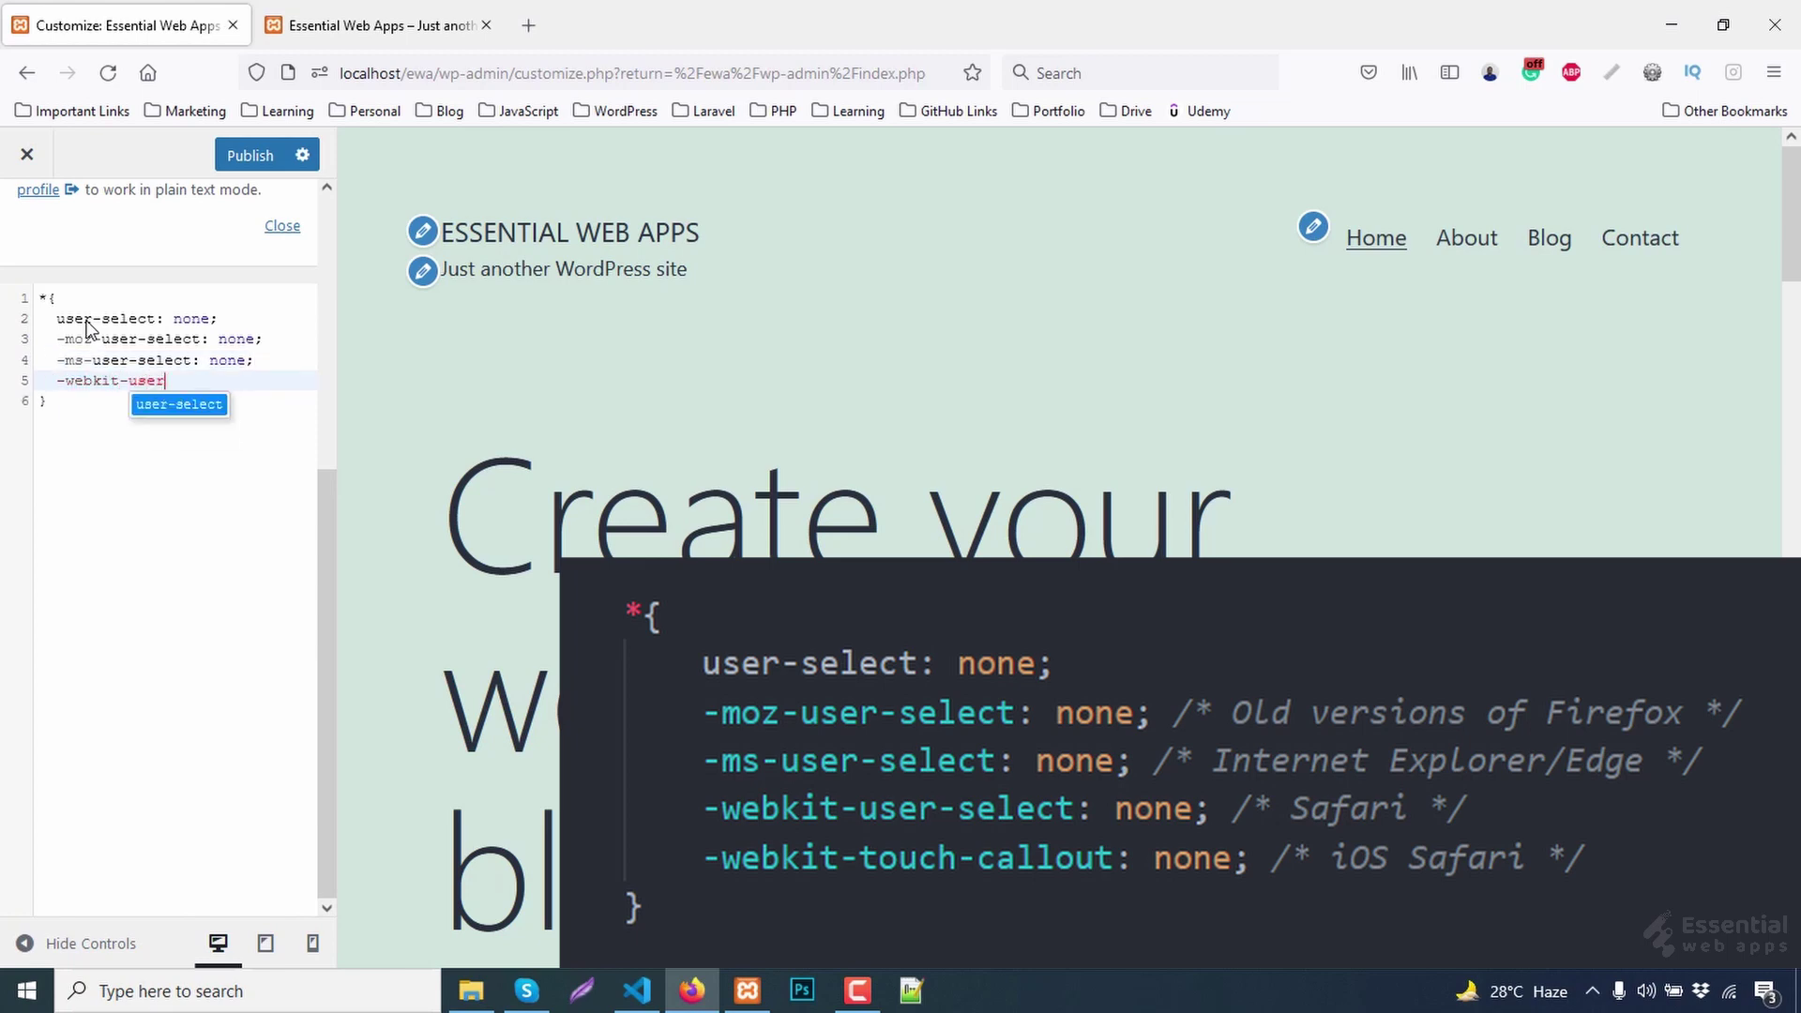
type("-select: none")
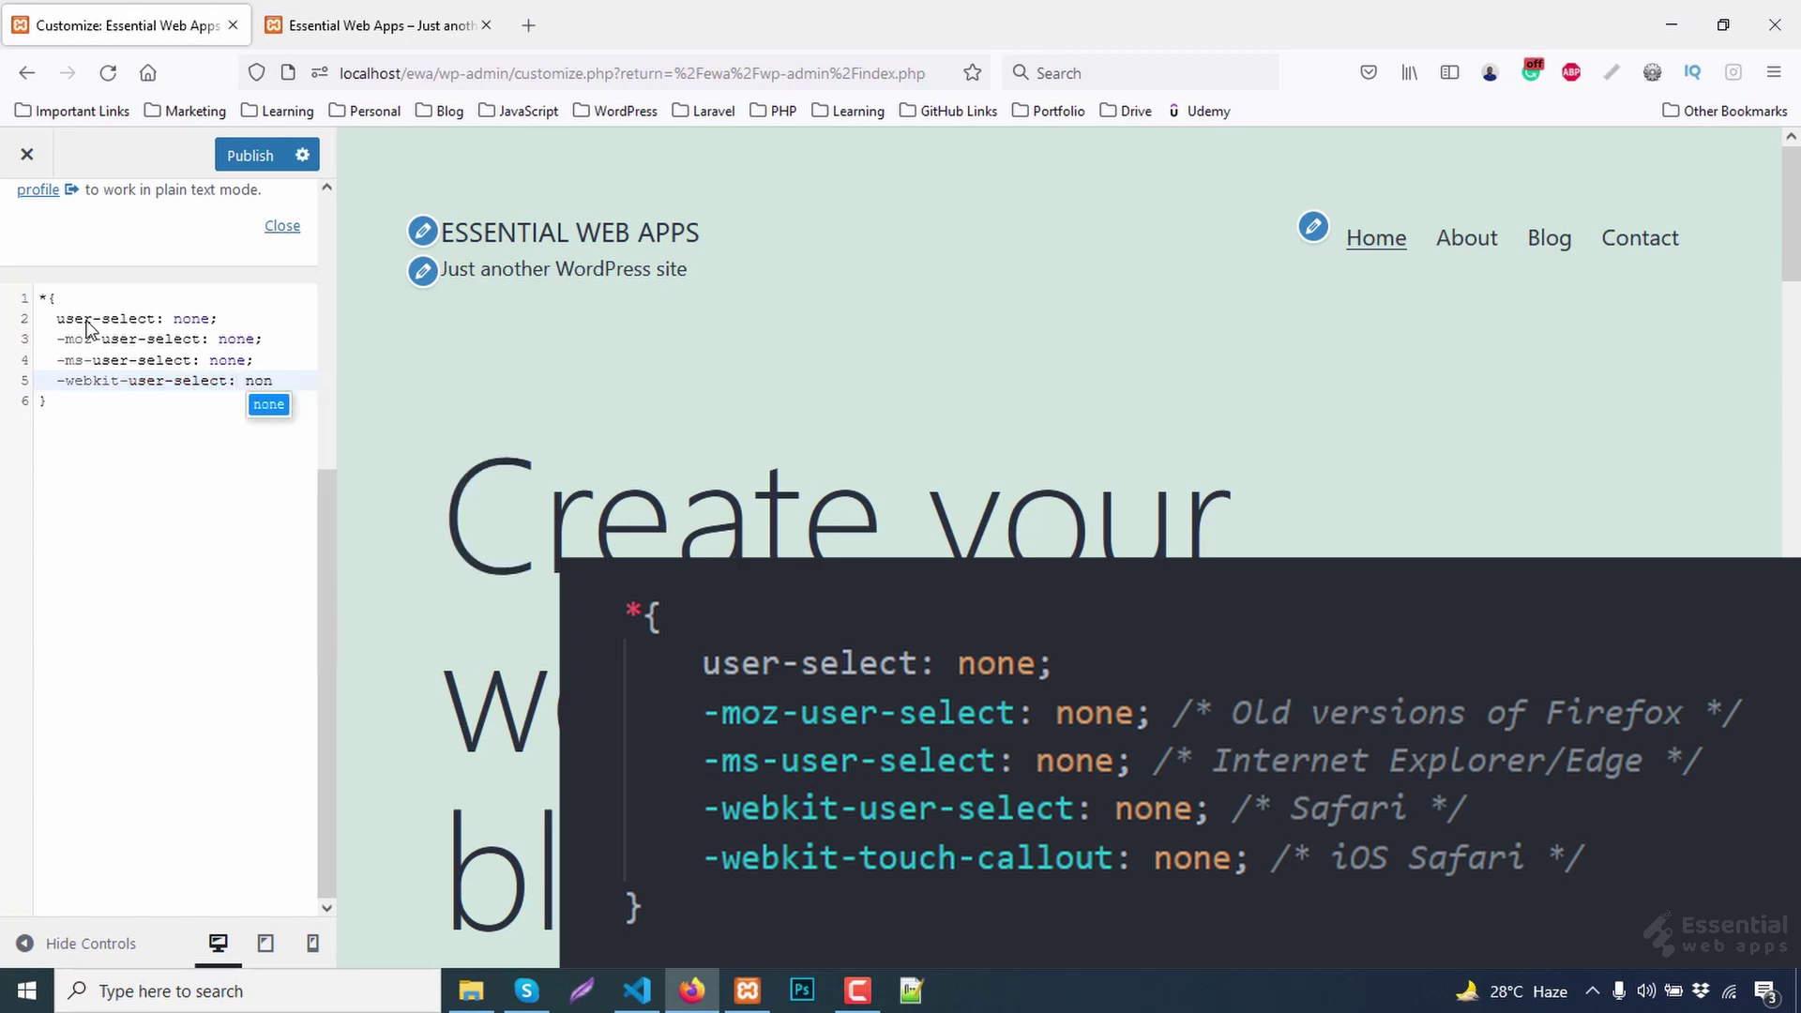
type(";")
key("Return")
type("webkit")
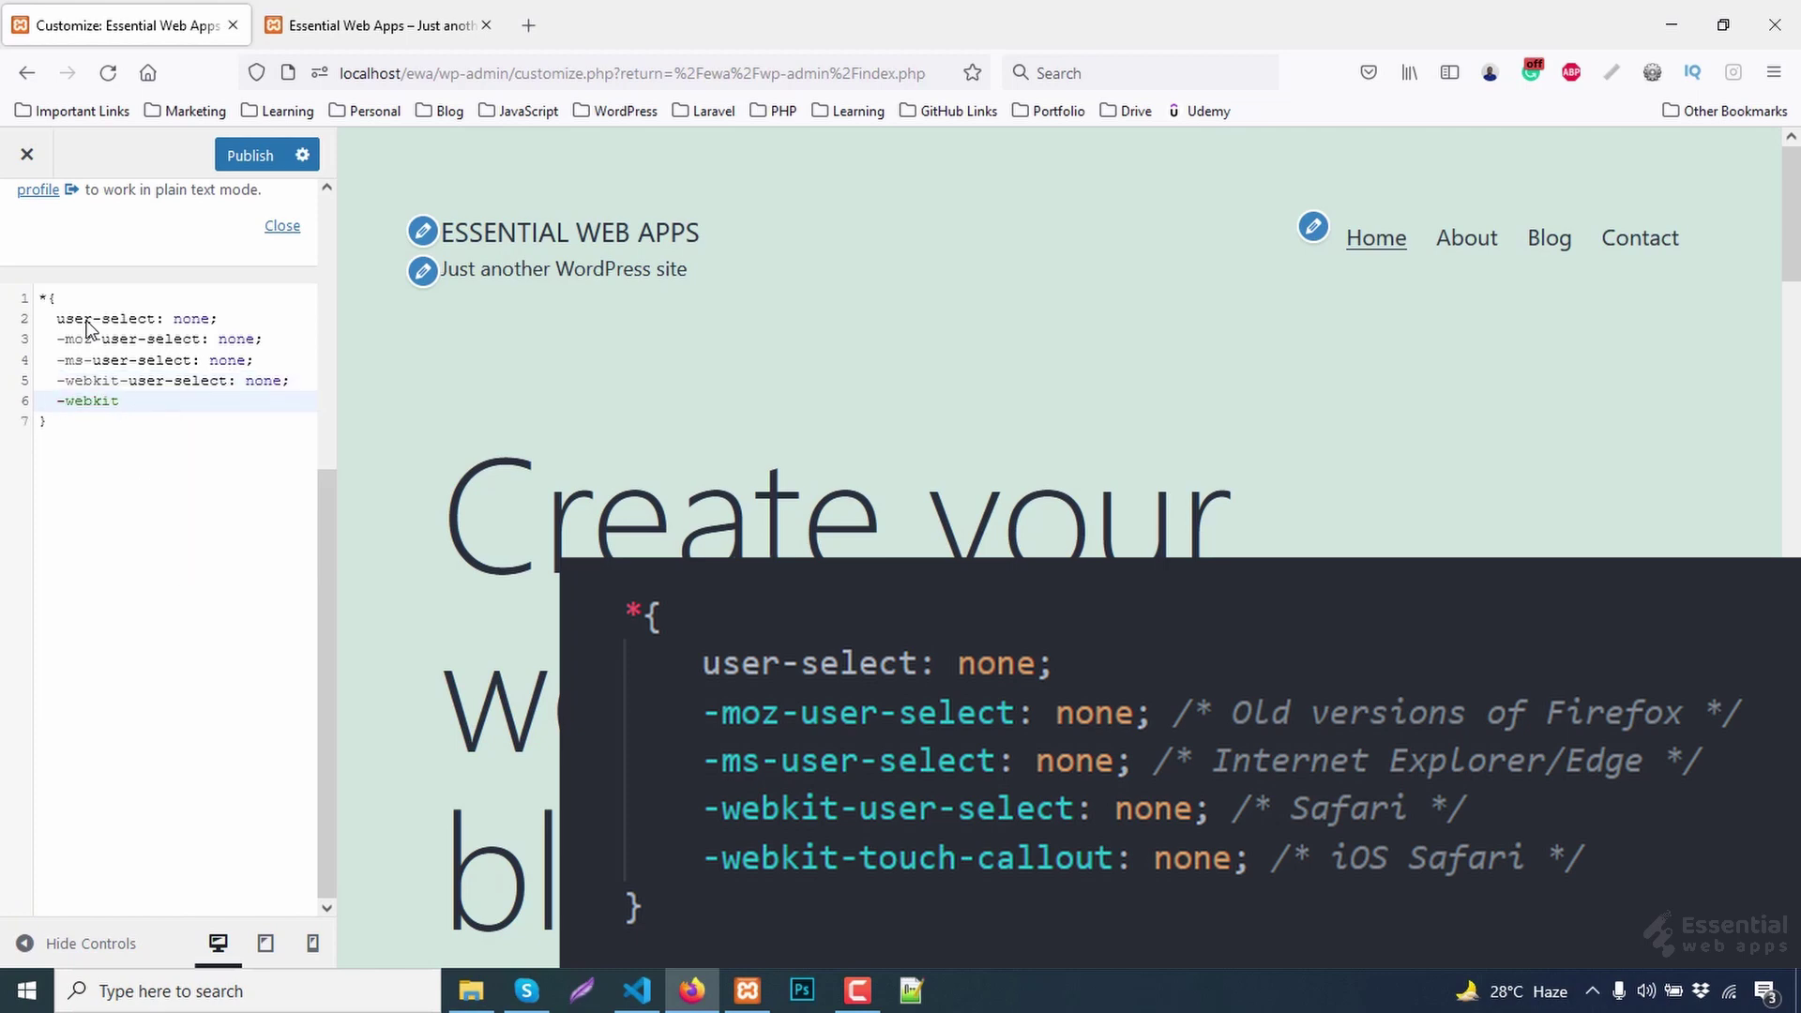
type("-touch-callout")
type(": no")
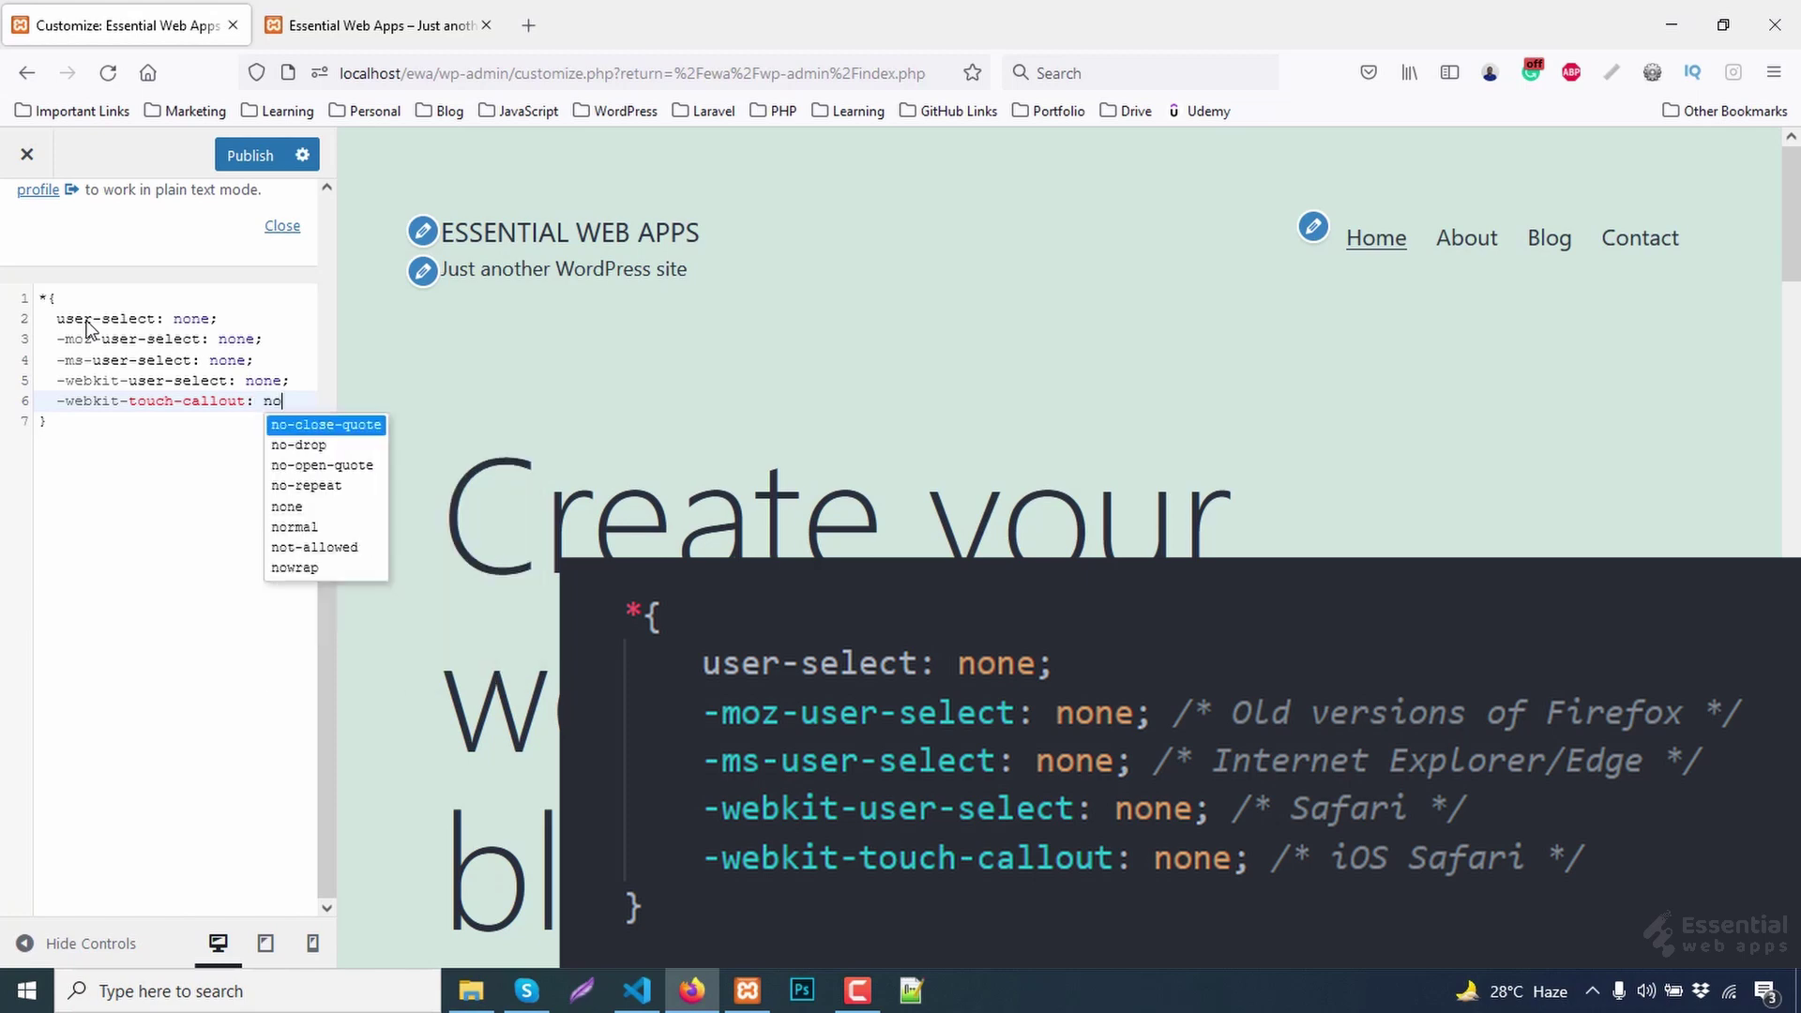
type("ne;")
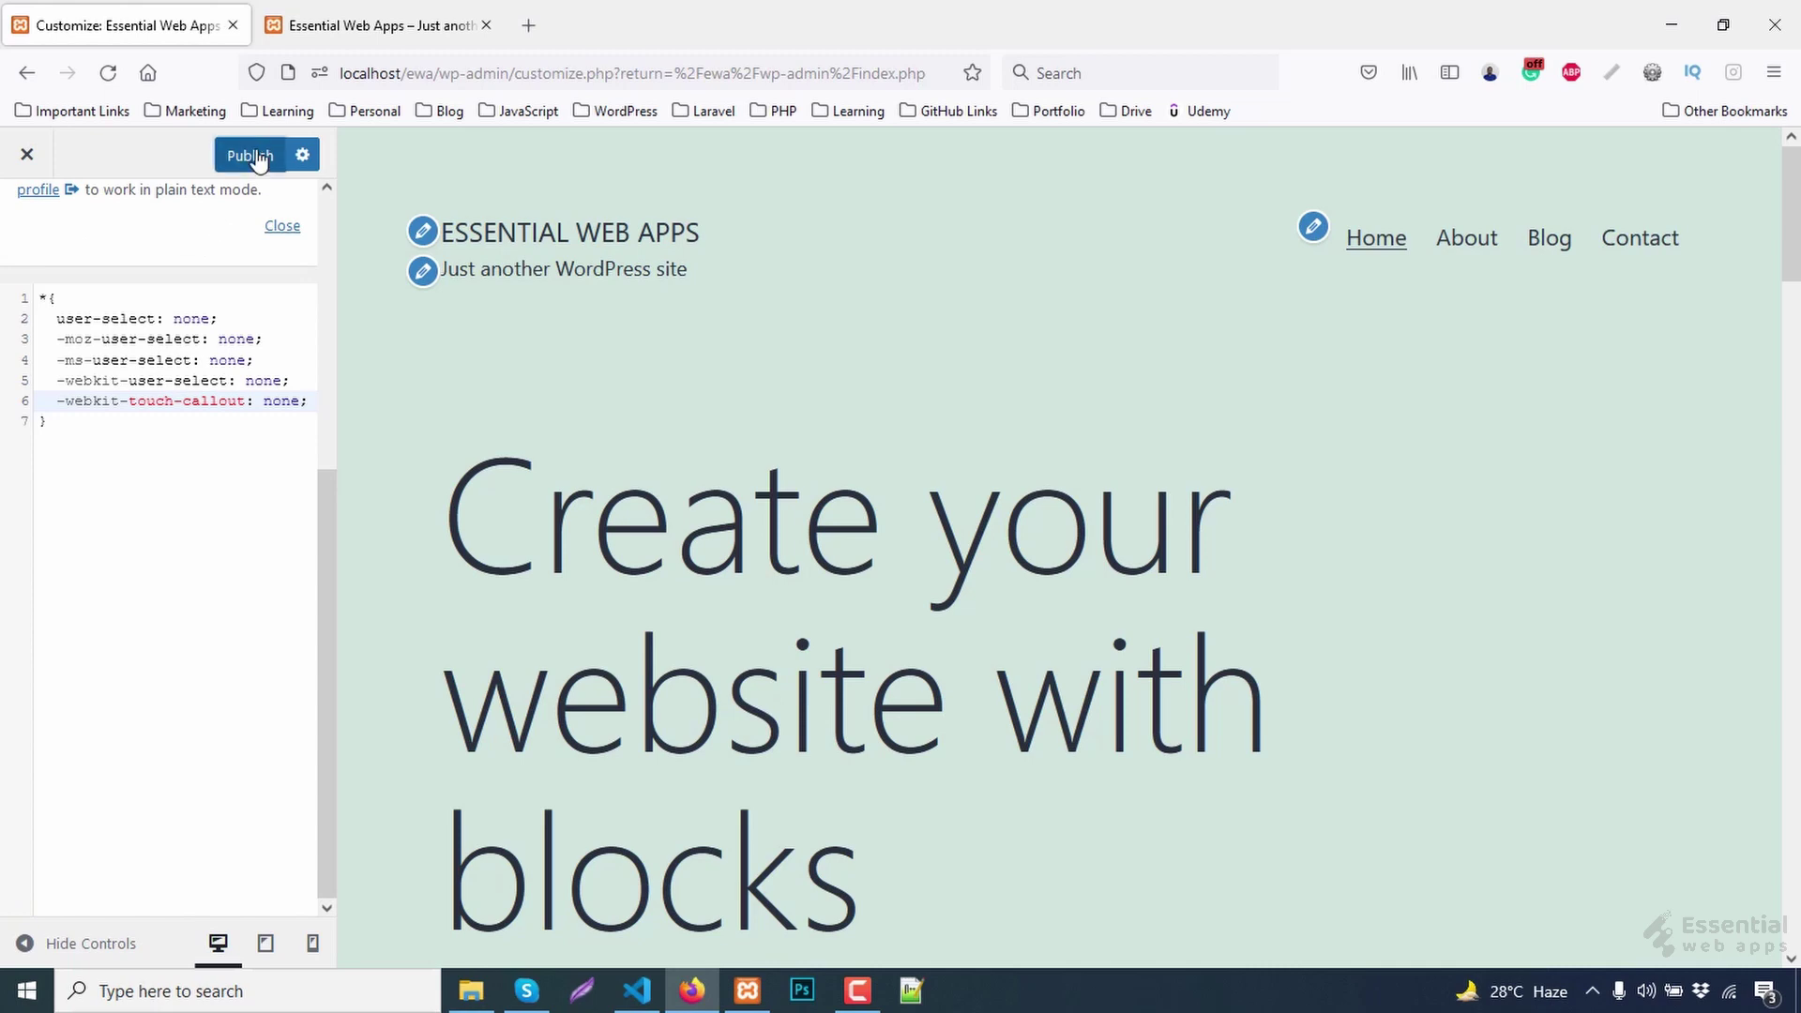
- Publish the Additional CSS, reload the live homepage, and right-click its heading to test
left_click(258, 159)
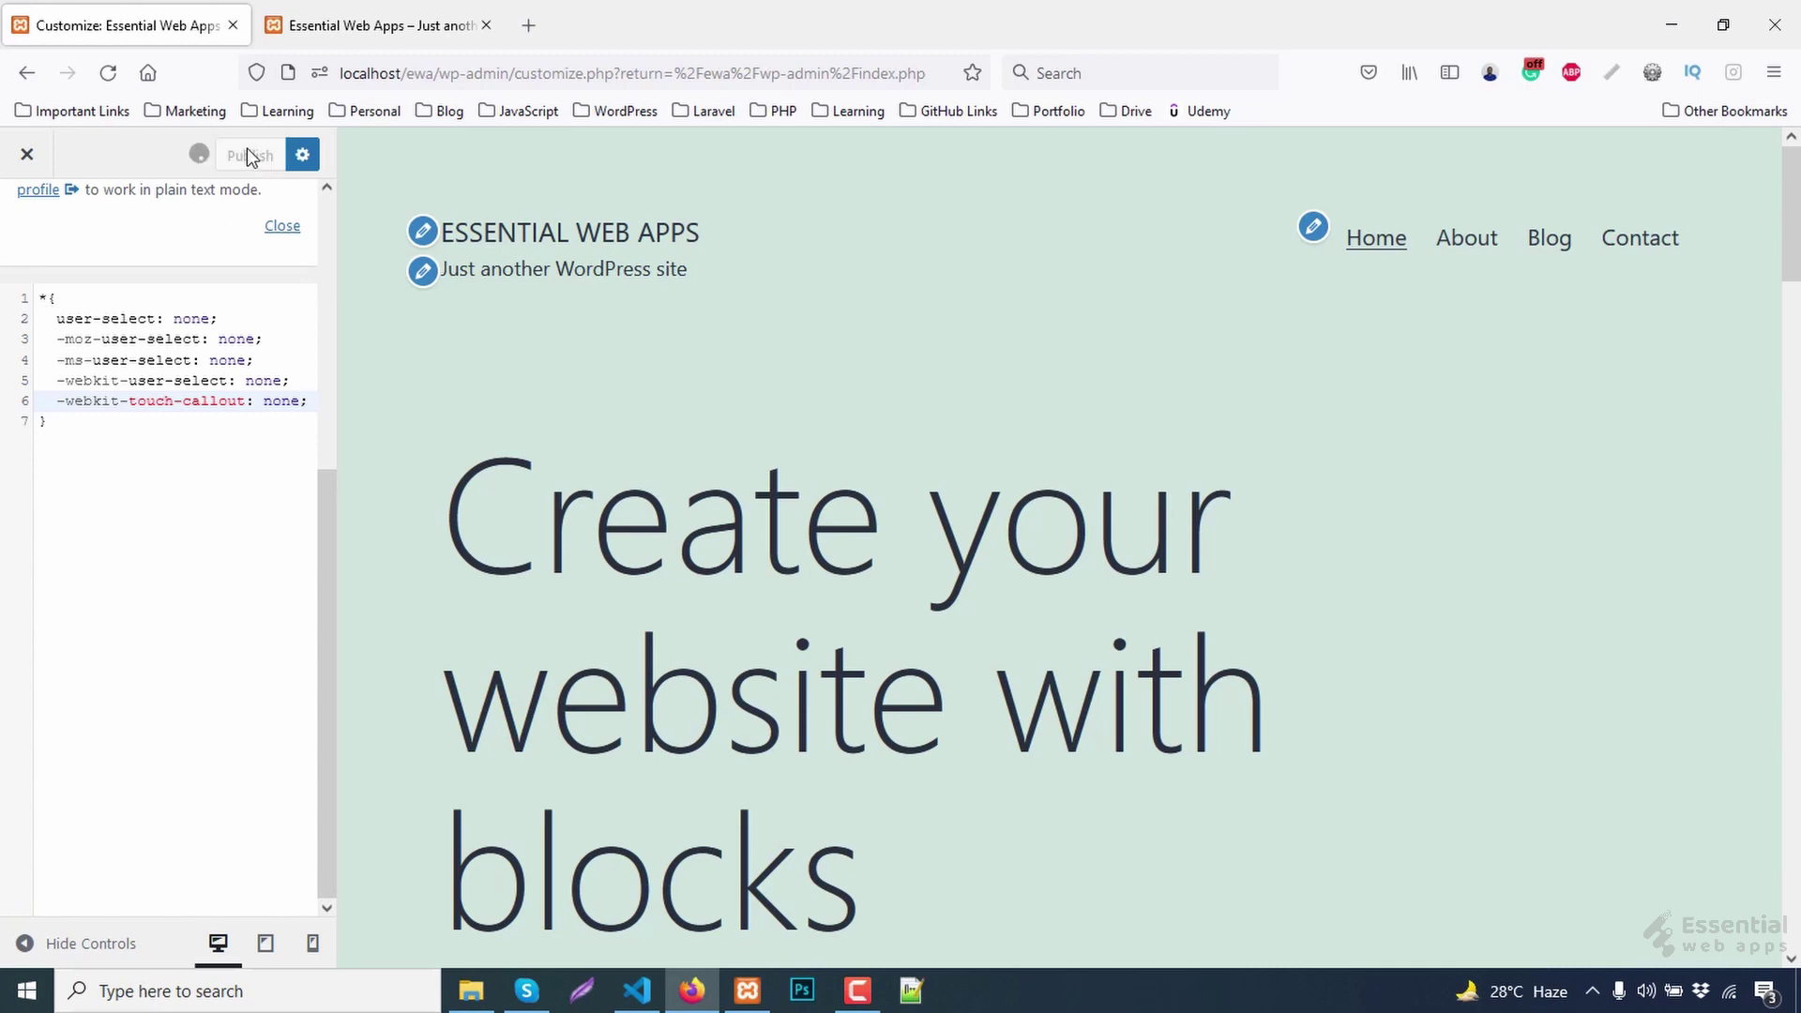
left_click(320, 29)
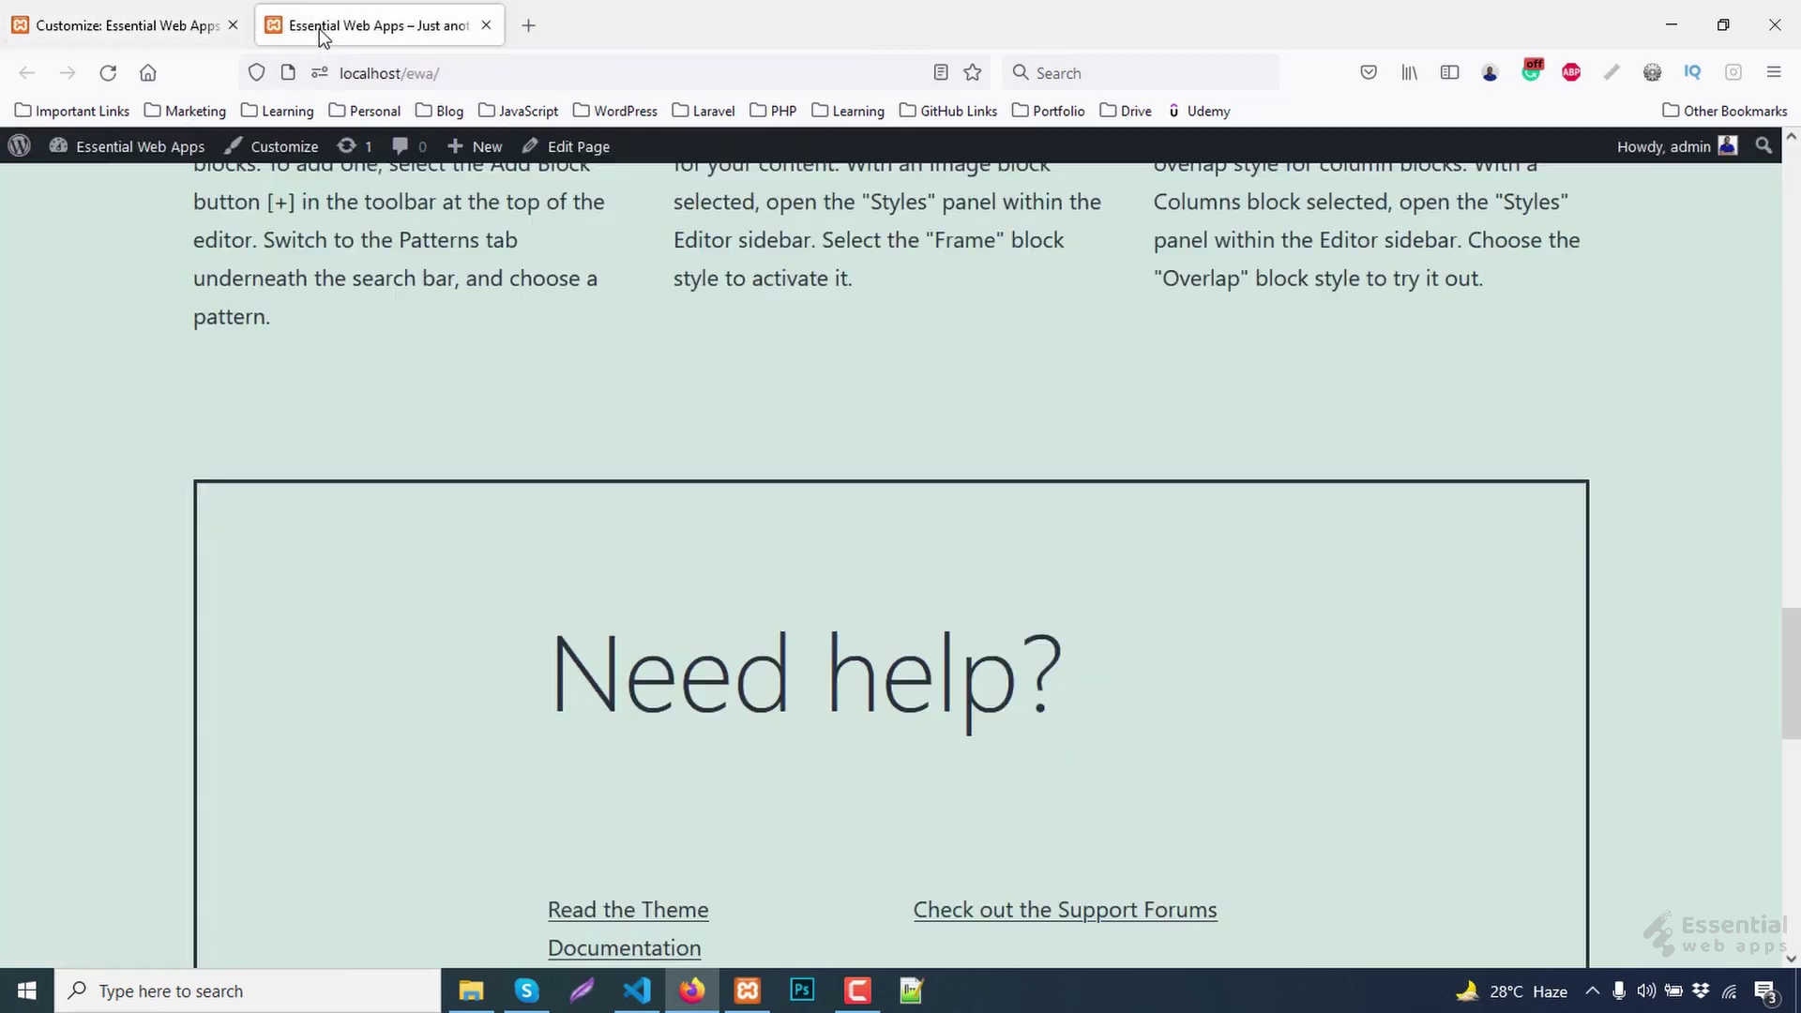
left_click(107, 74)
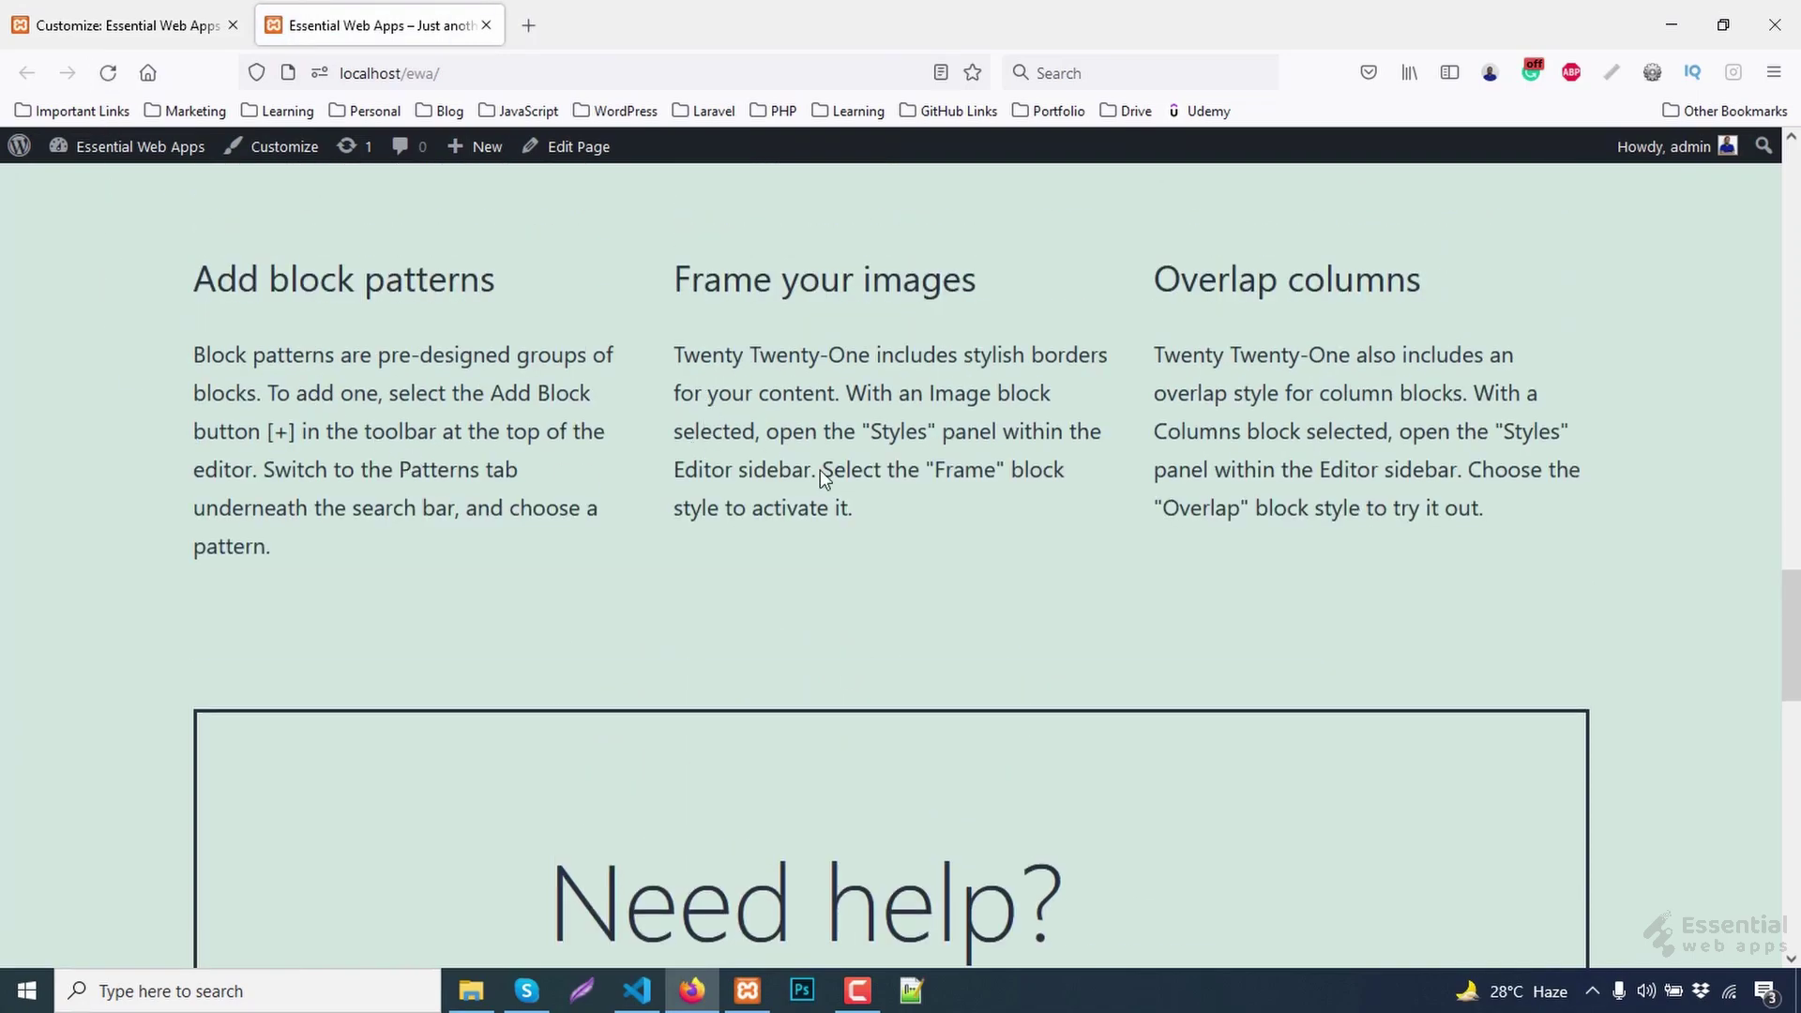
scroll(831, 479, "up", 5)
scroll(828, 476, "up", 5)
scroll(821, 476, "up", 3)
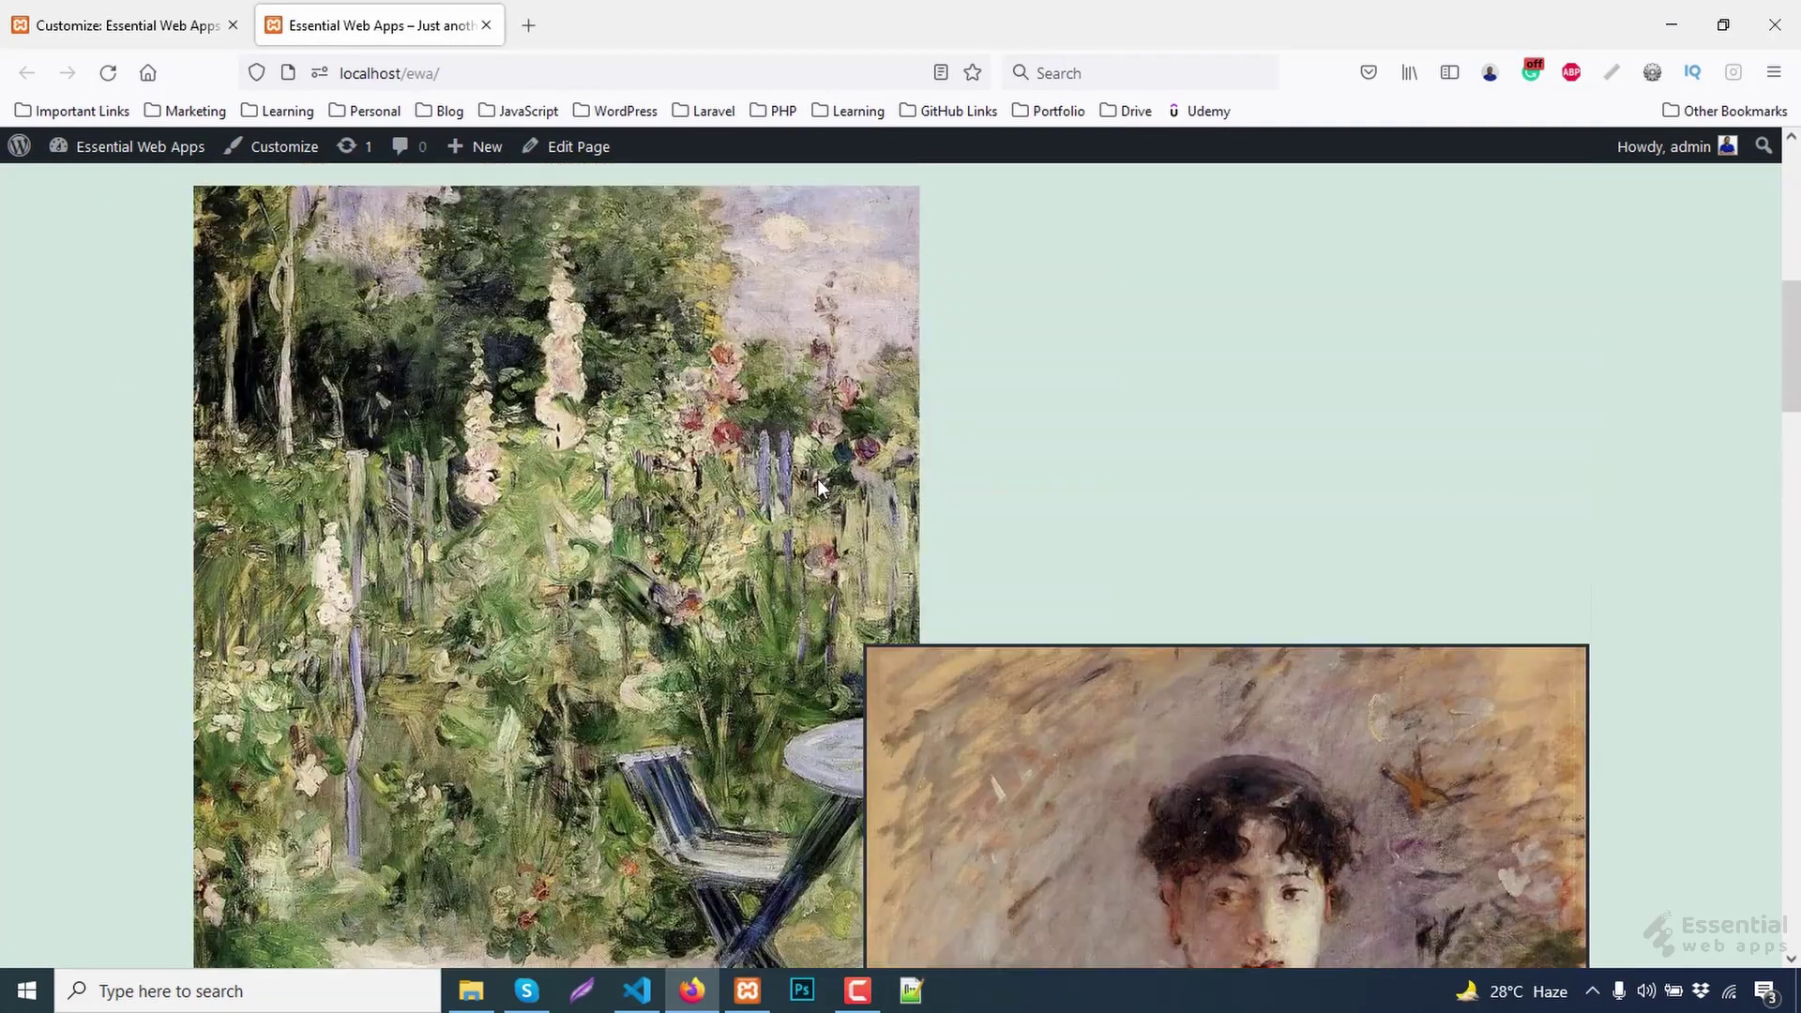
scroll(817, 478, "up", 3)
scroll(811, 390, "up", 2)
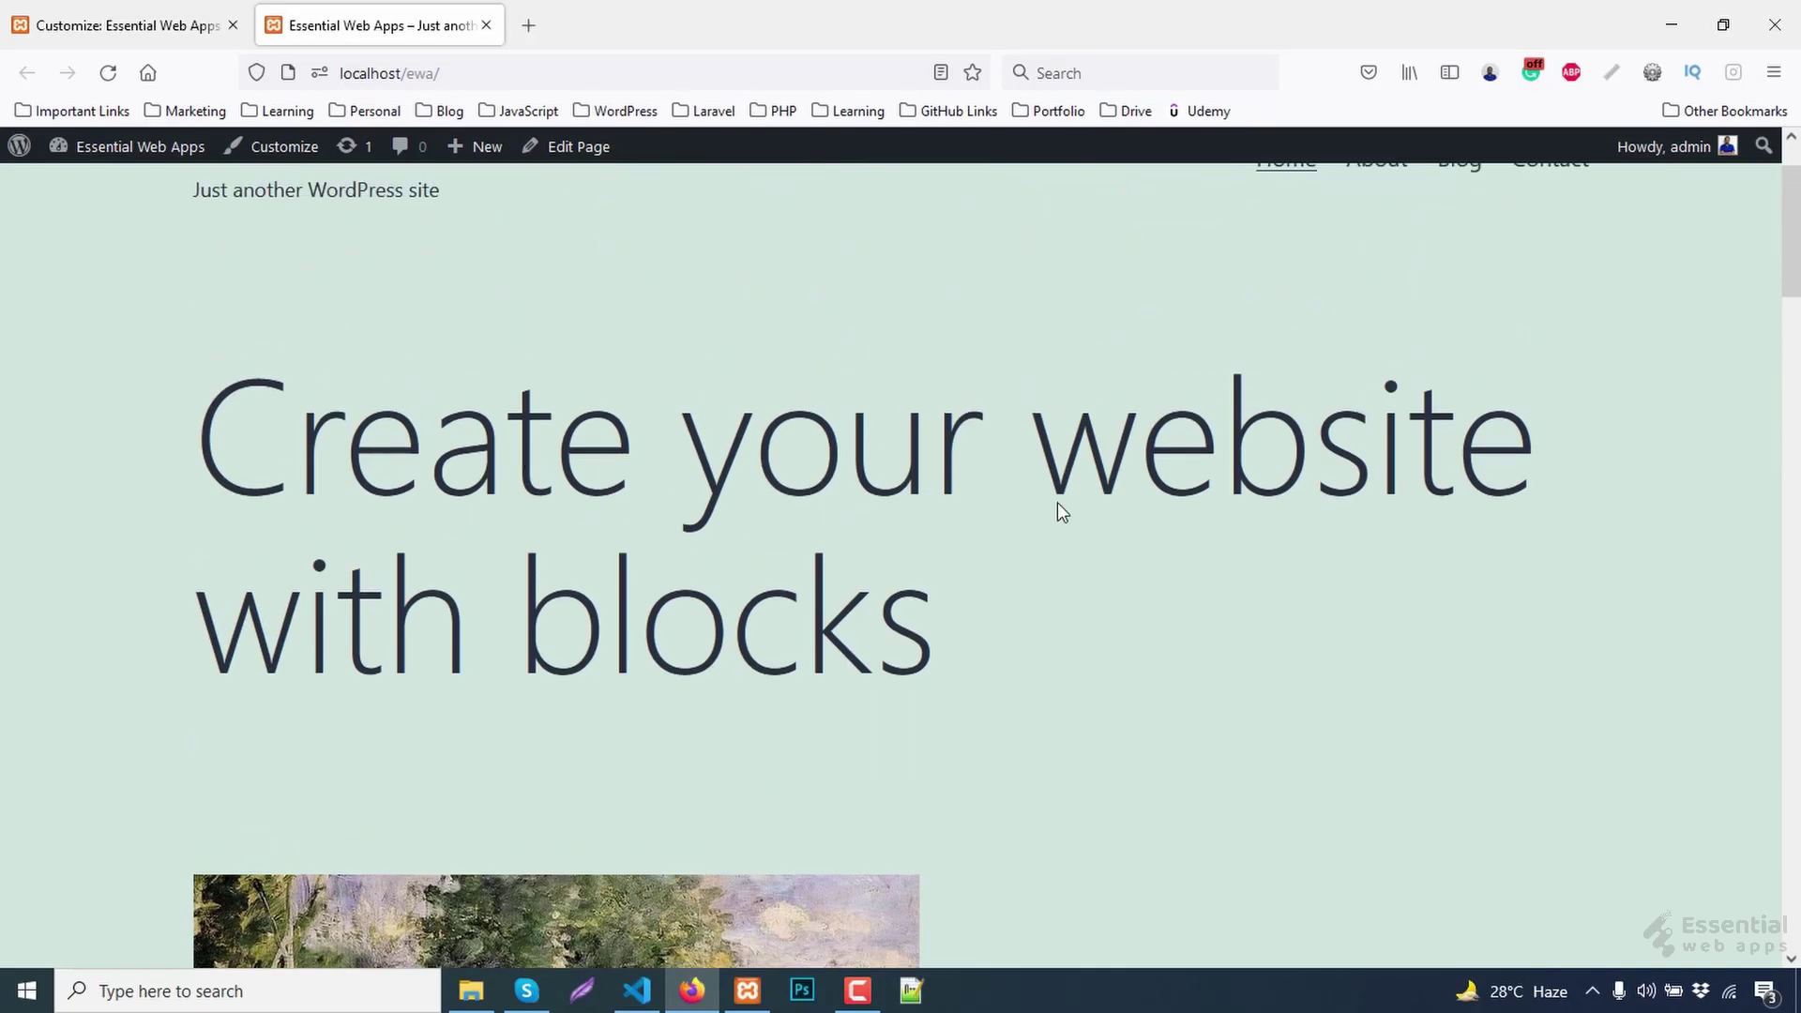
right_click(580, 467)
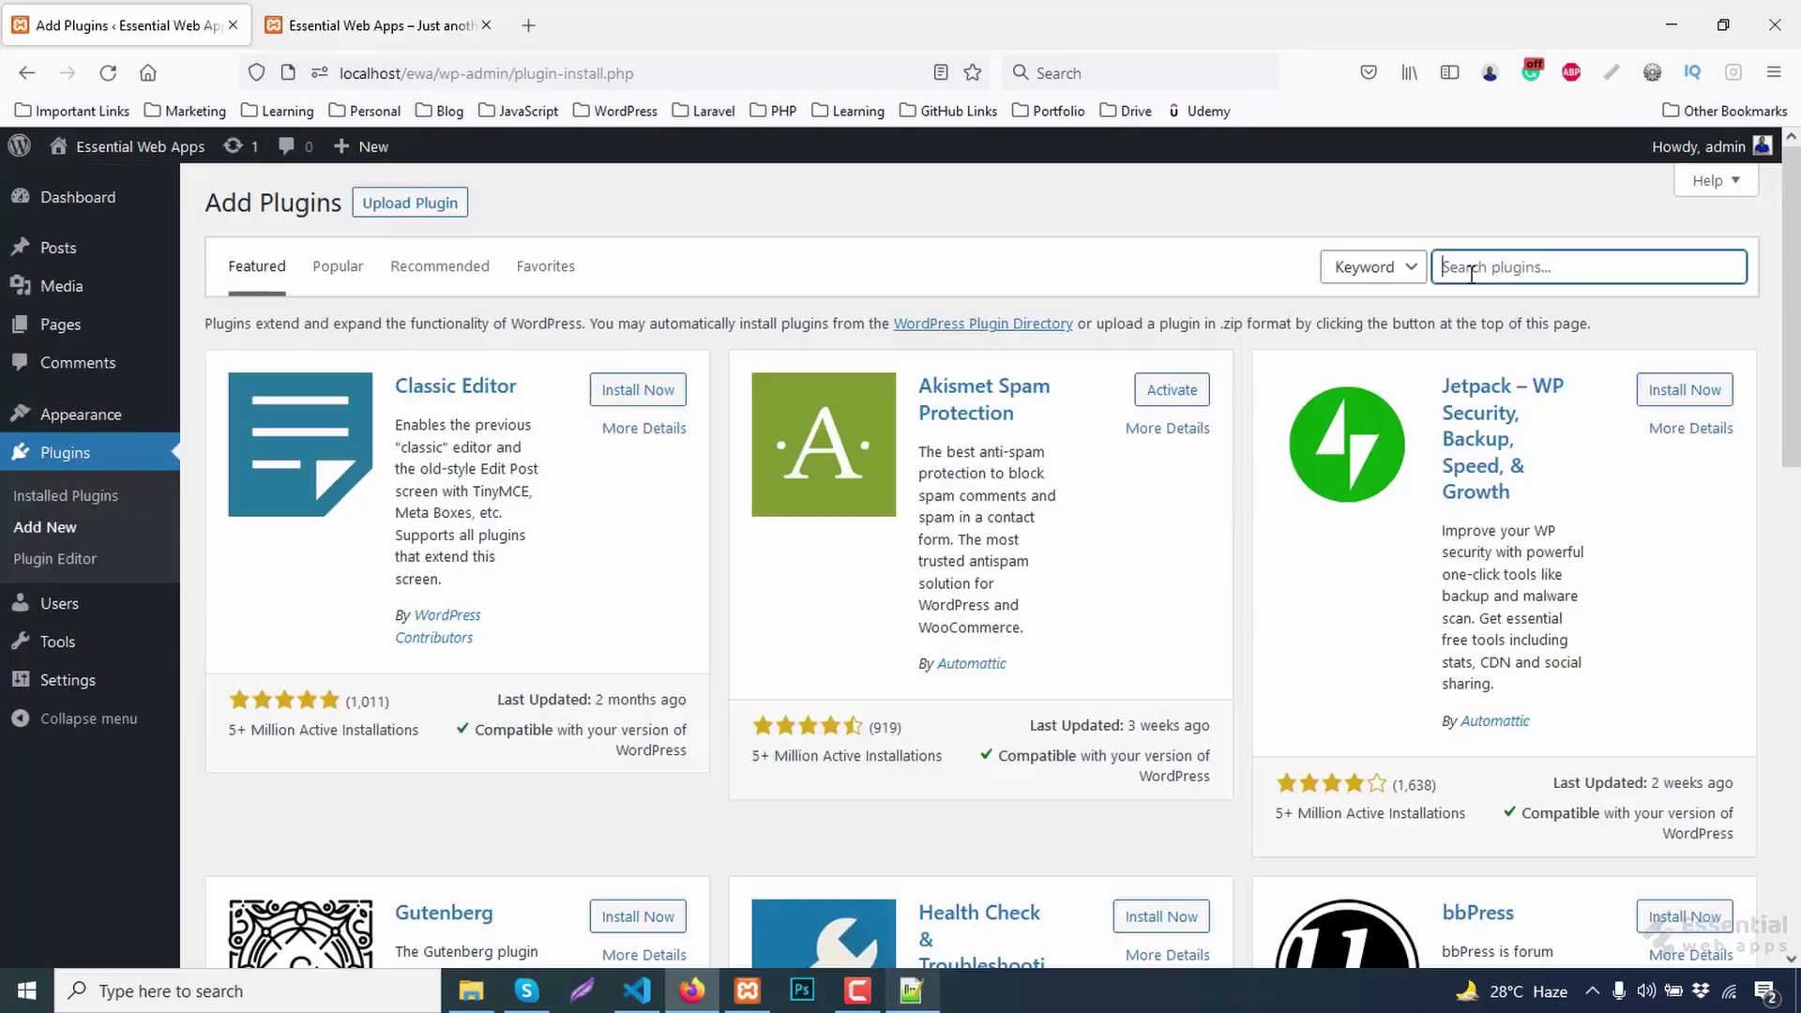
type("content copy paste")
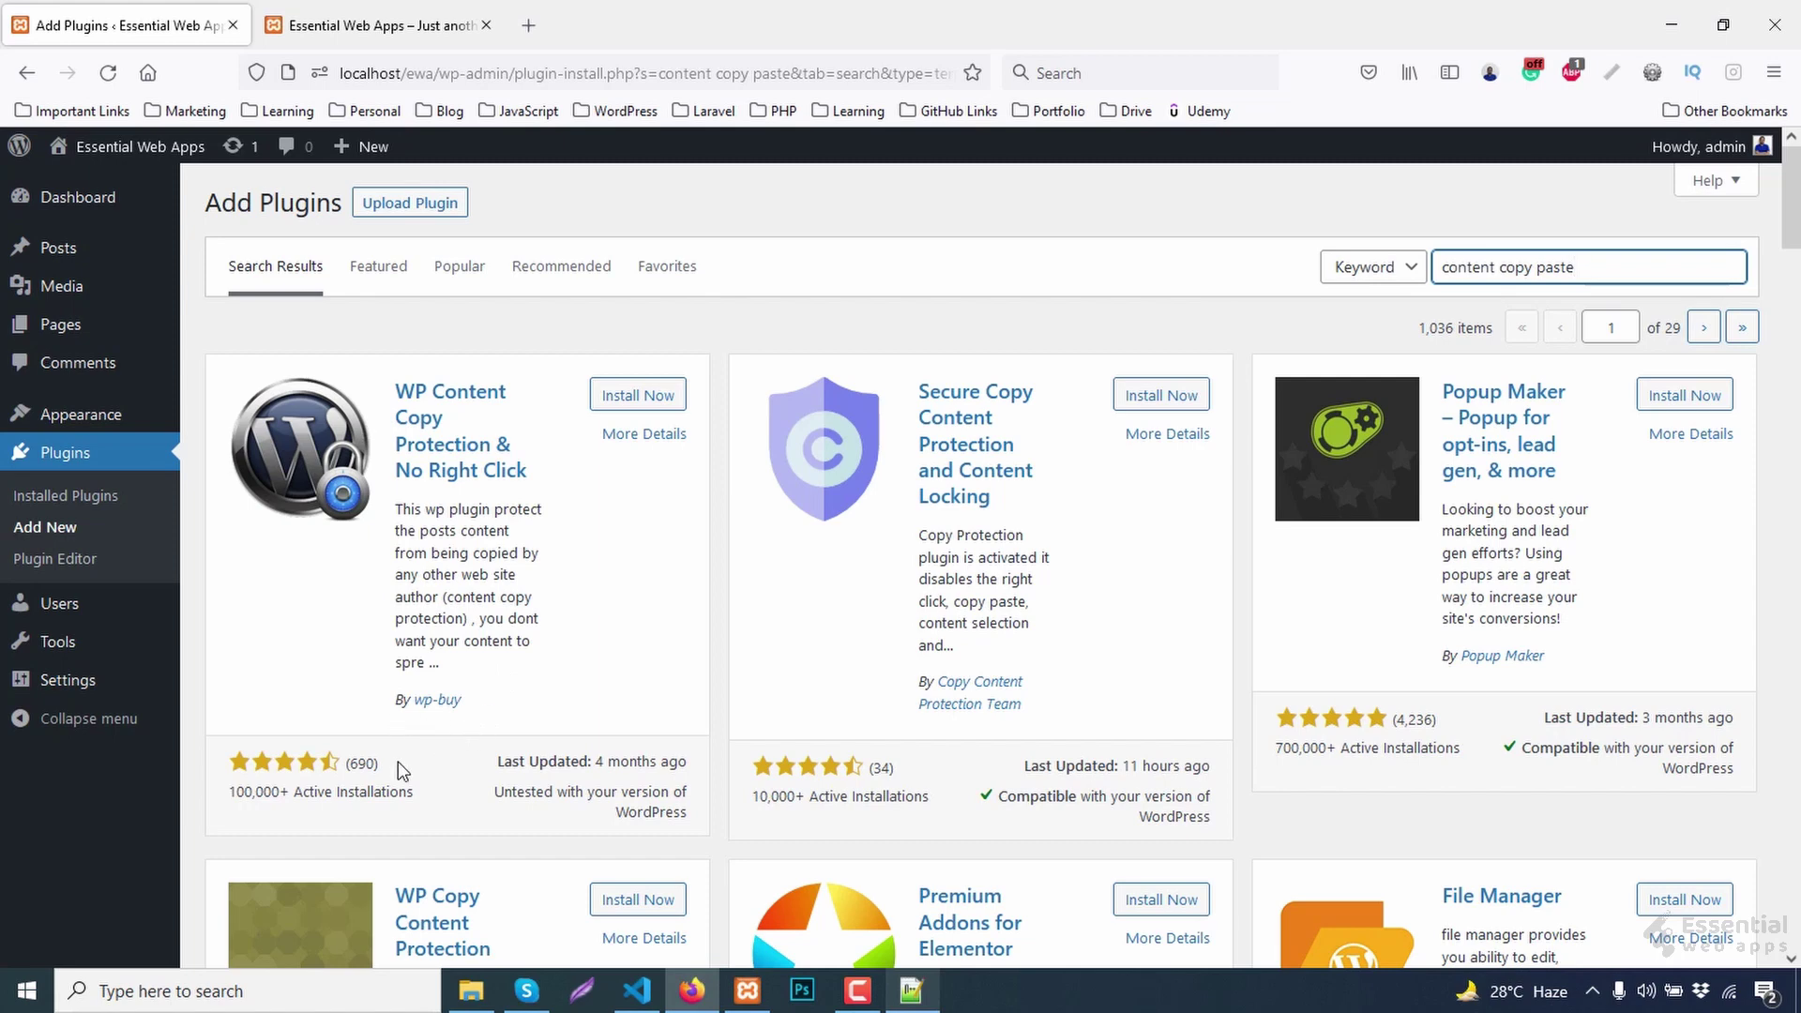
- Install WP Content Copy Protection & No Right Click from the search results and activate it
left_click(638, 395)
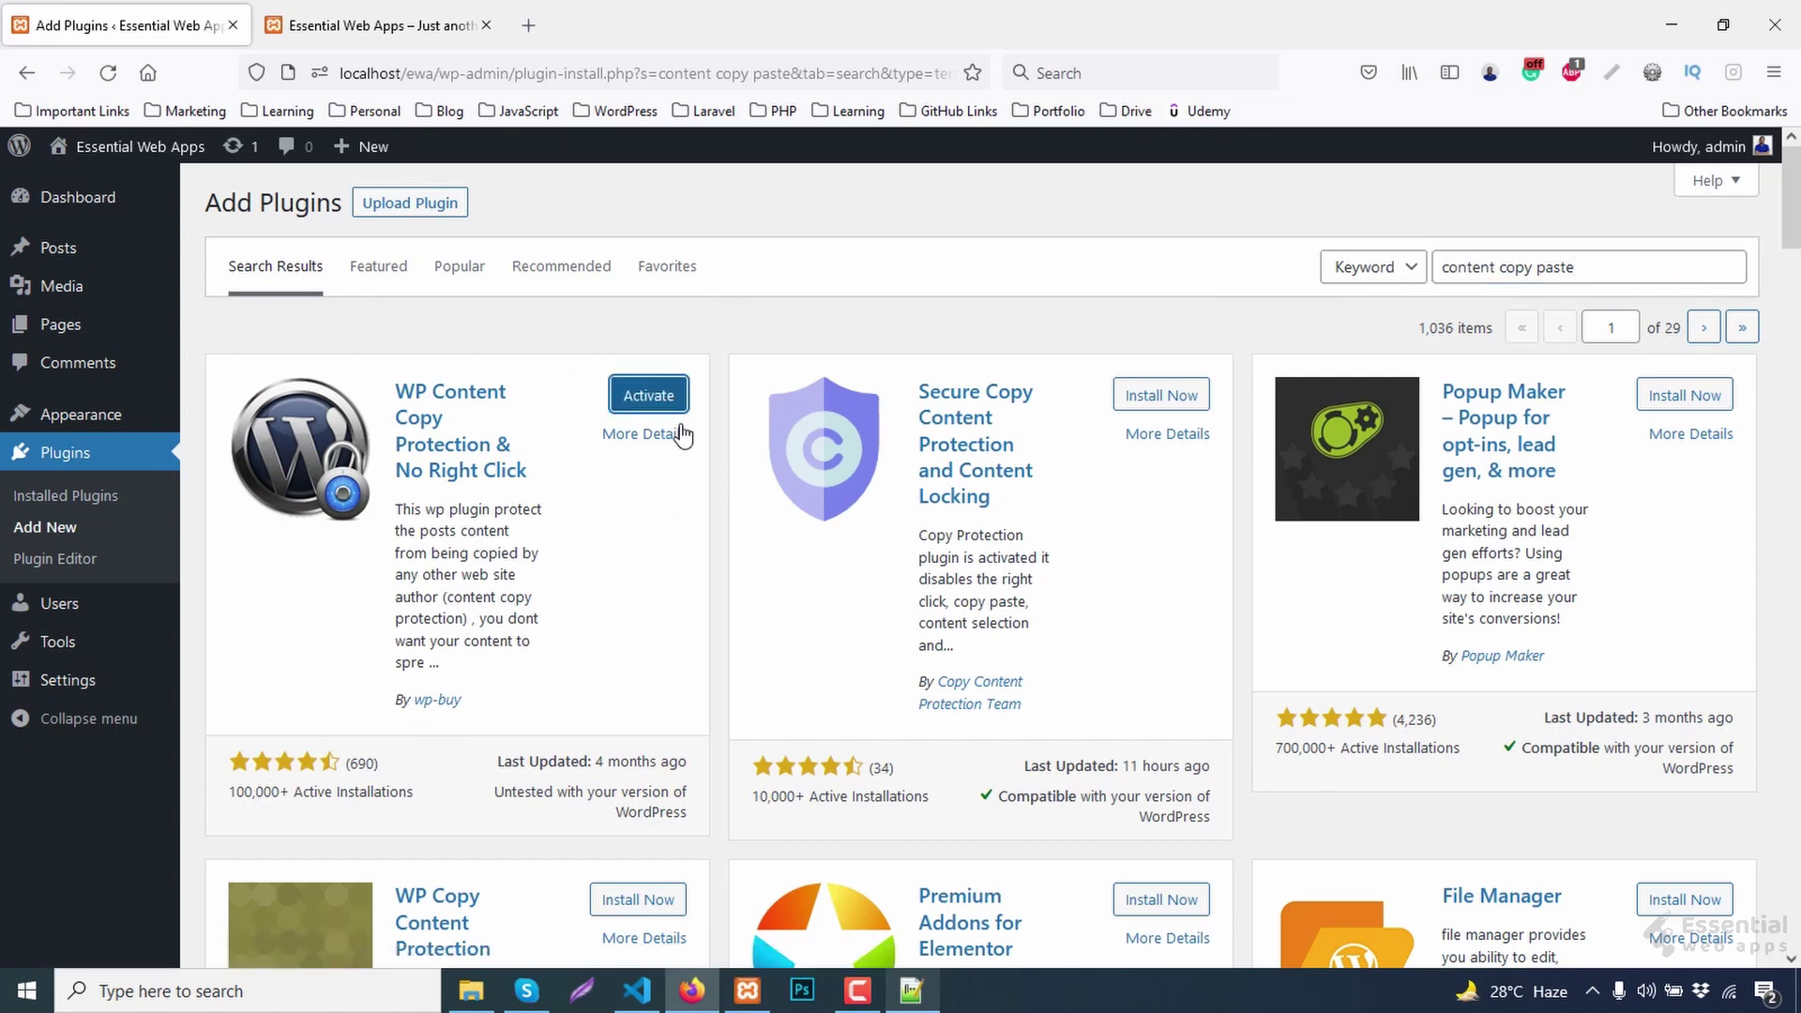
left_click(655, 403)
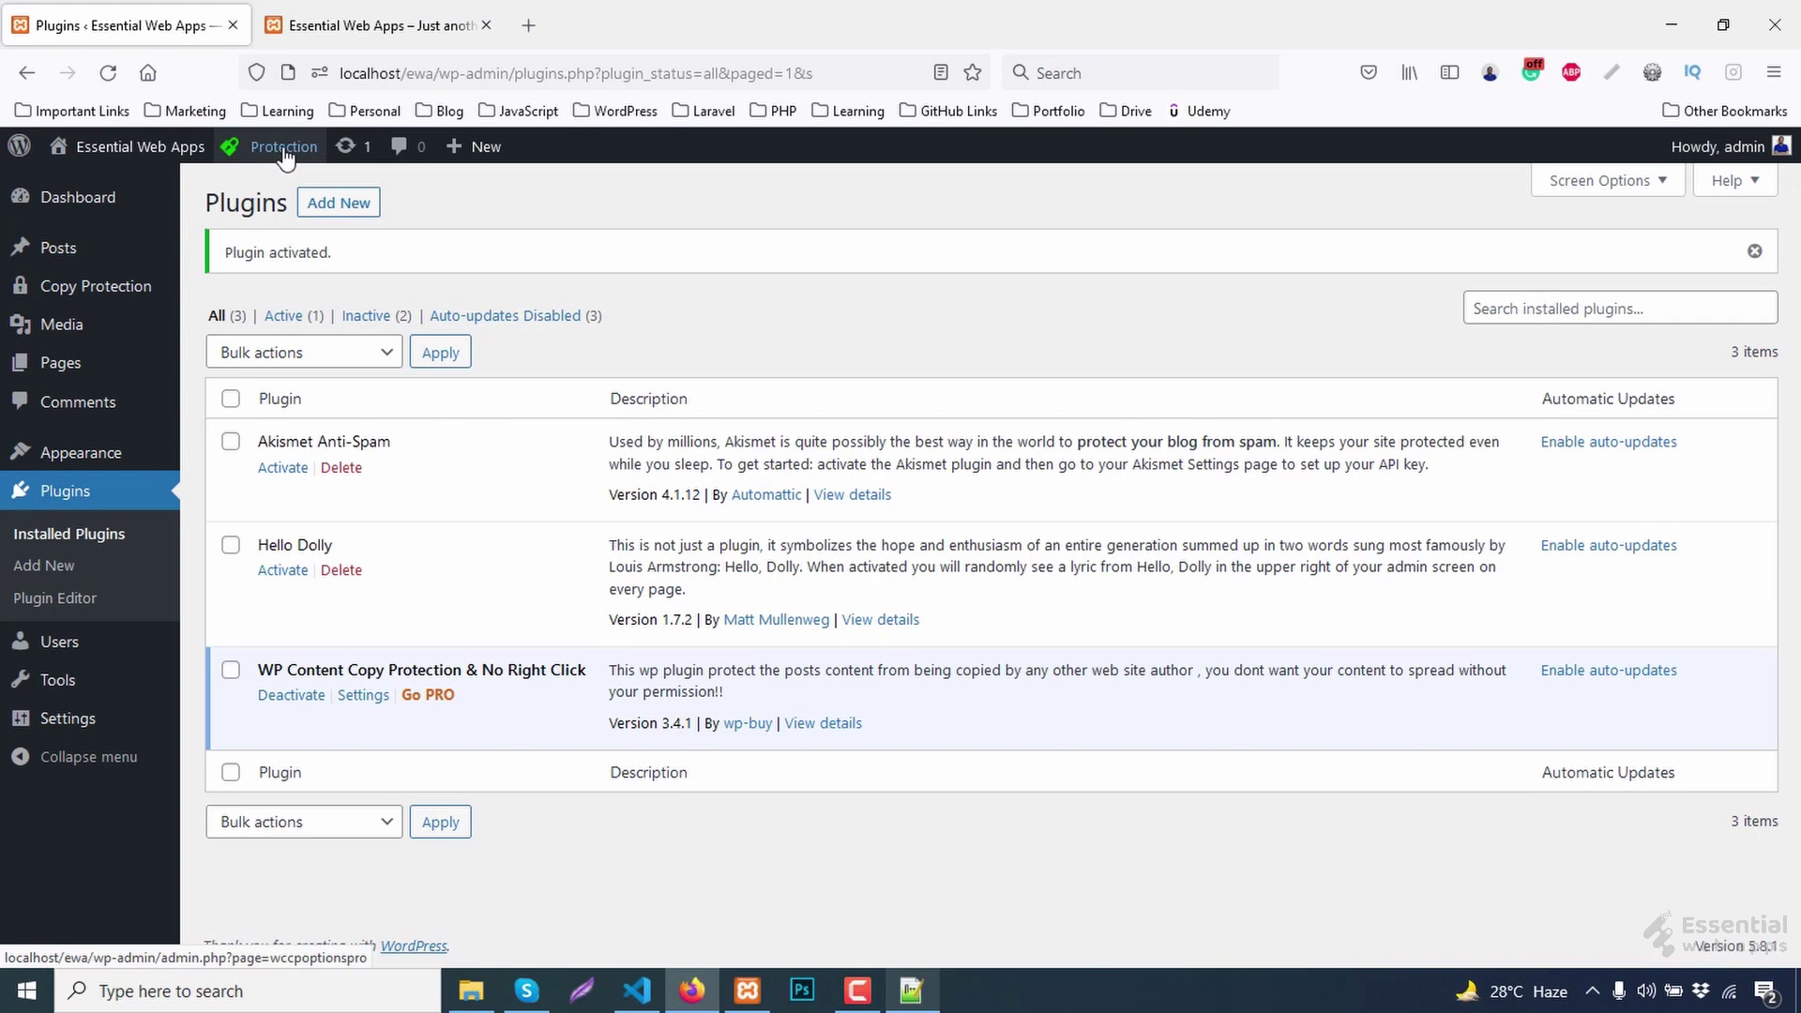
- Review the plugin's Protection settings, then reload the live homepage in the site tab
left_click(123, 298)
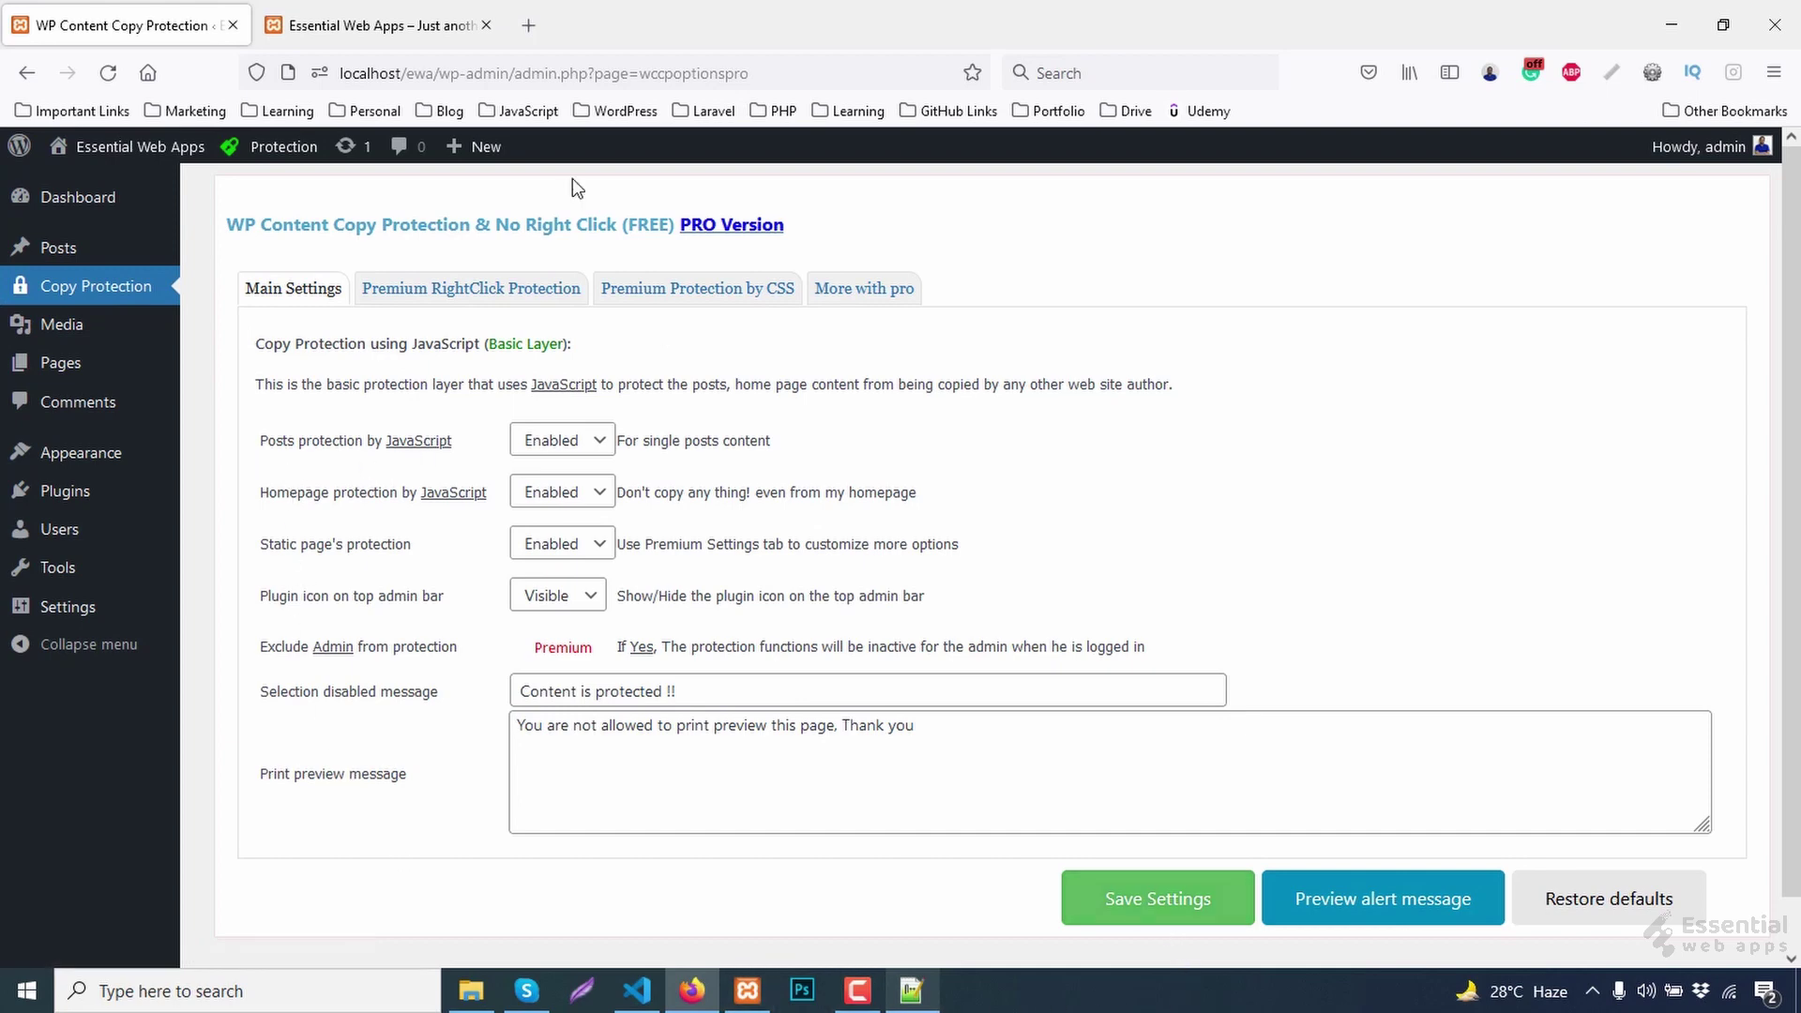
left_click(408, 25)
left_click(108, 72)
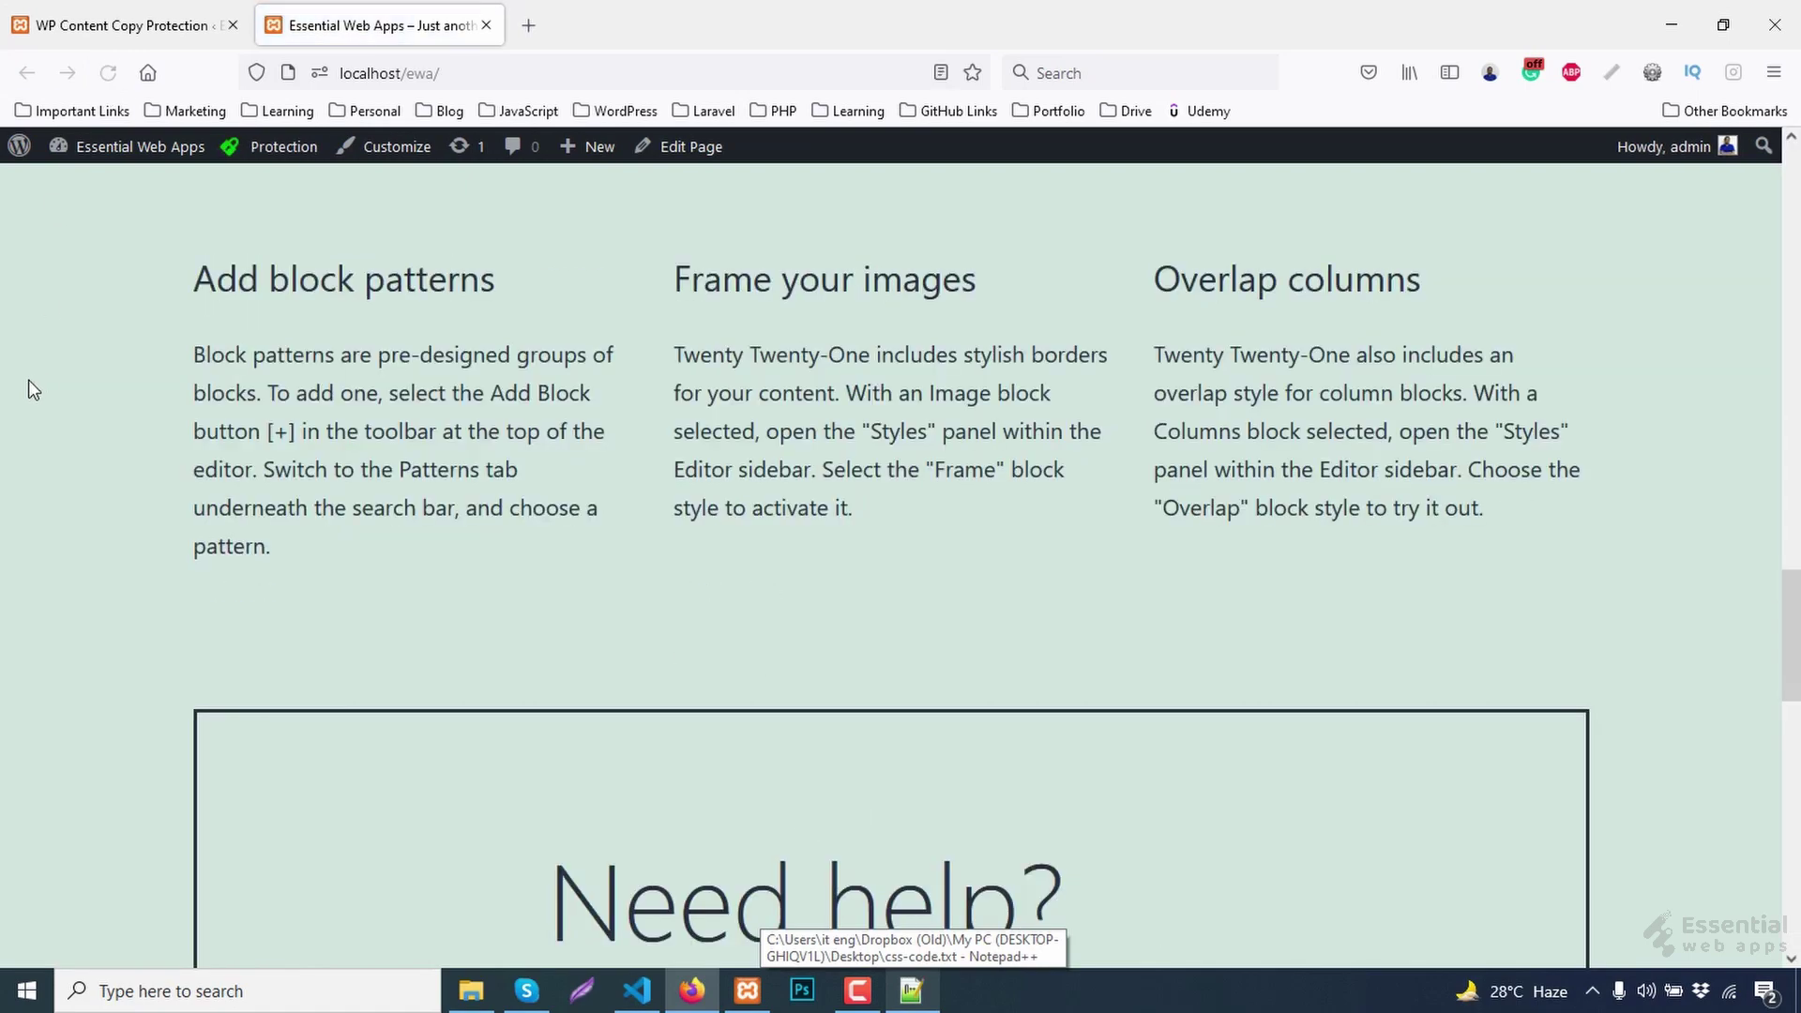
scroll(31, 389, "up", 10)
scroll(41, 387, "up", 5)
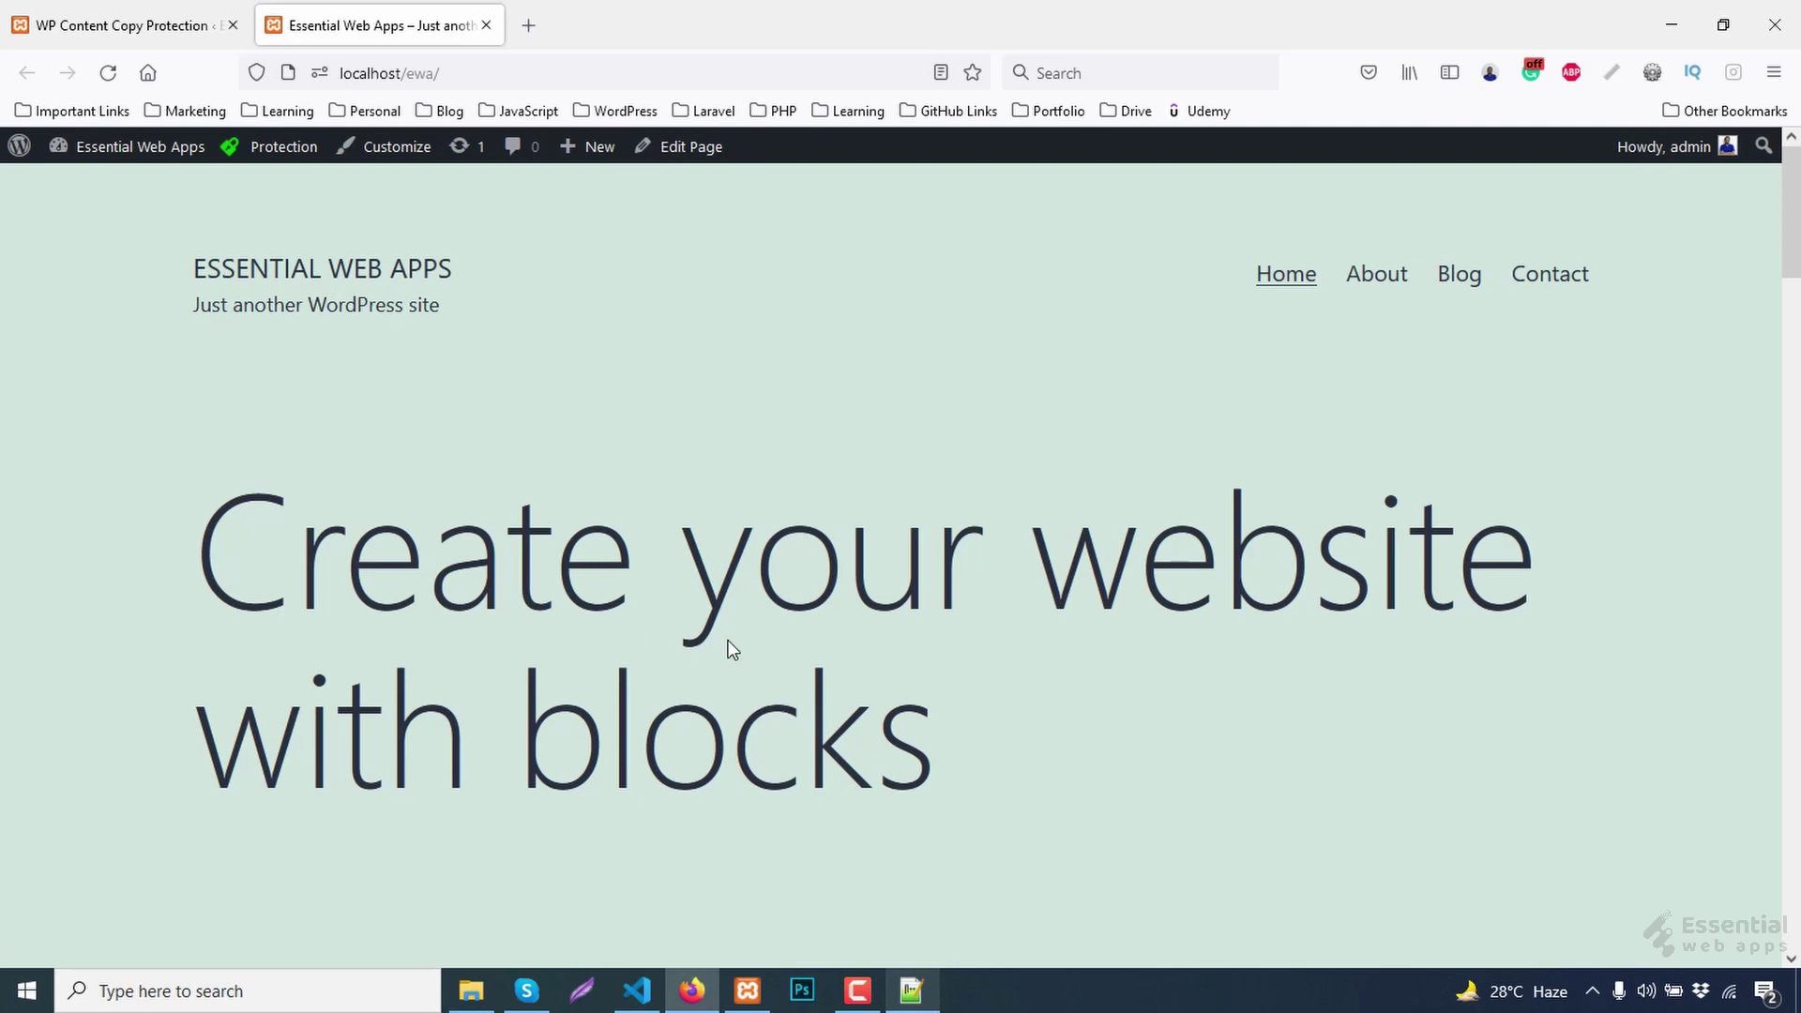
scroll(725, 651, "down", 1)
- Right-click the homepage heading to trigger the 'Content is protected !!' alert
right_click(568, 466)
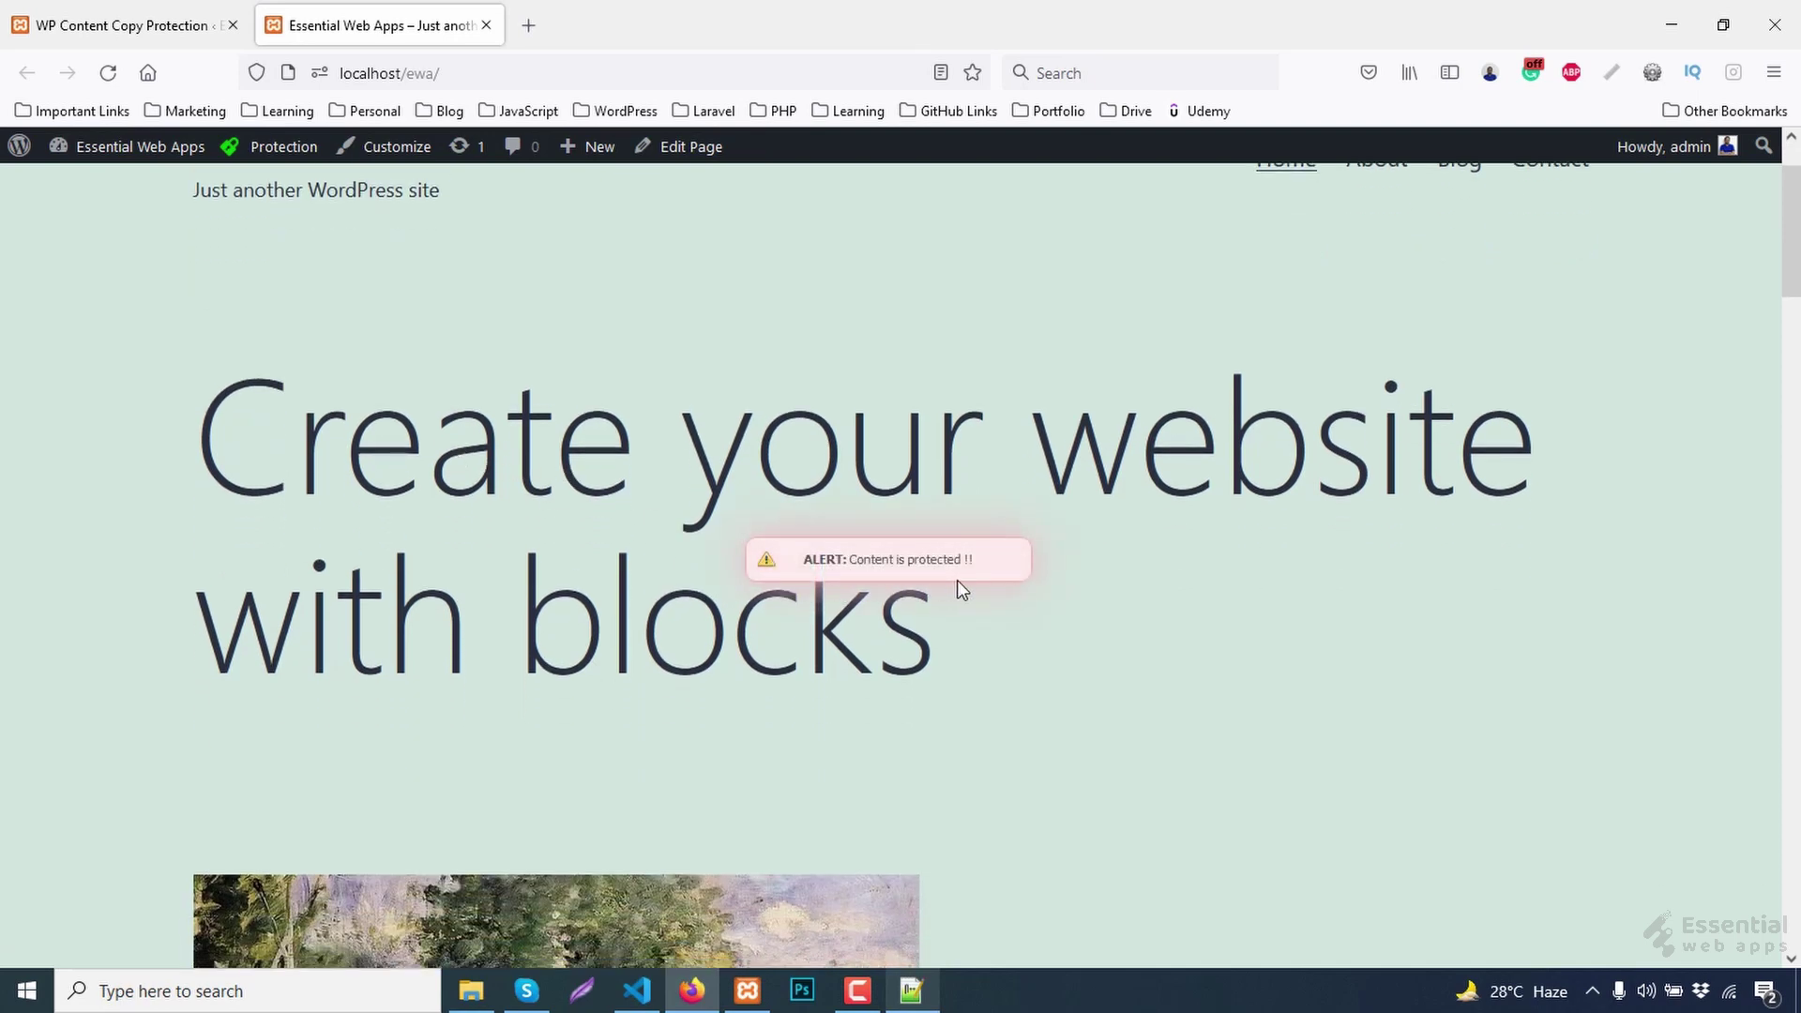
- Return to the plugin settings and view the Premium Protection by CSS tab
left_click(126, 23)
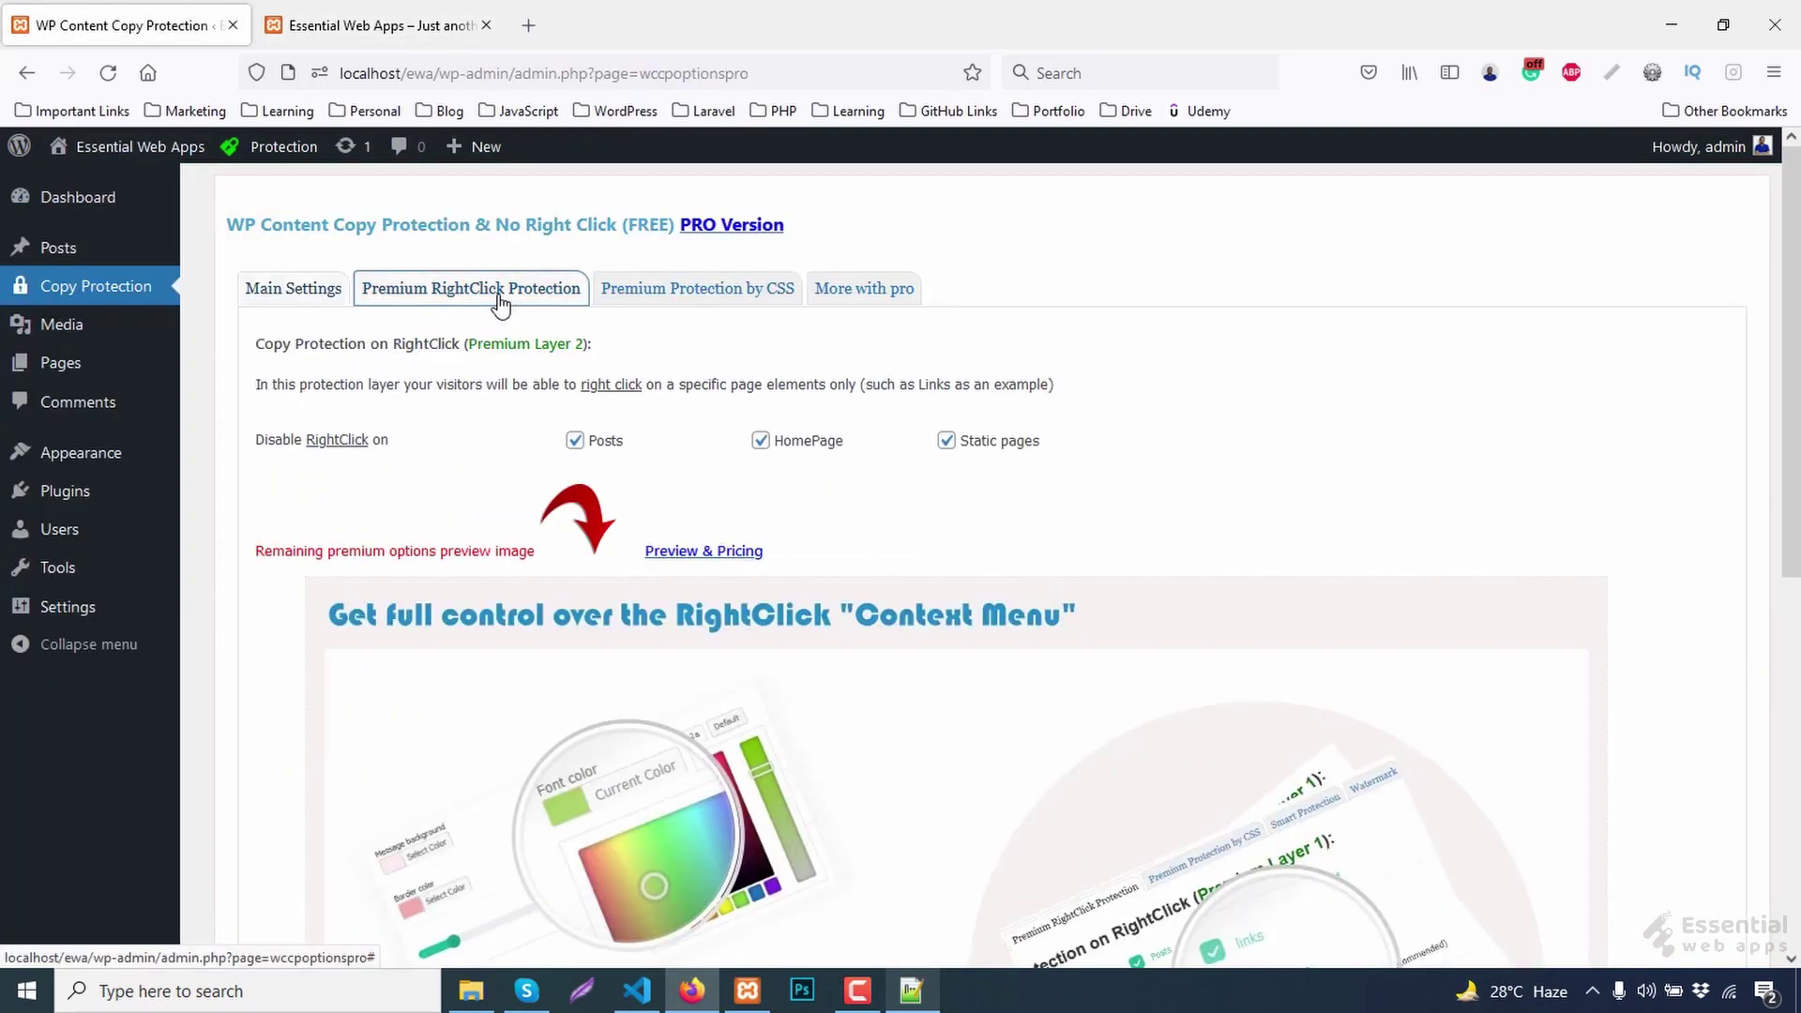
scroll(1036, 482, "down", 3)
scroll(1036, 483, "down", 1)
scroll(1038, 483, "down", 1)
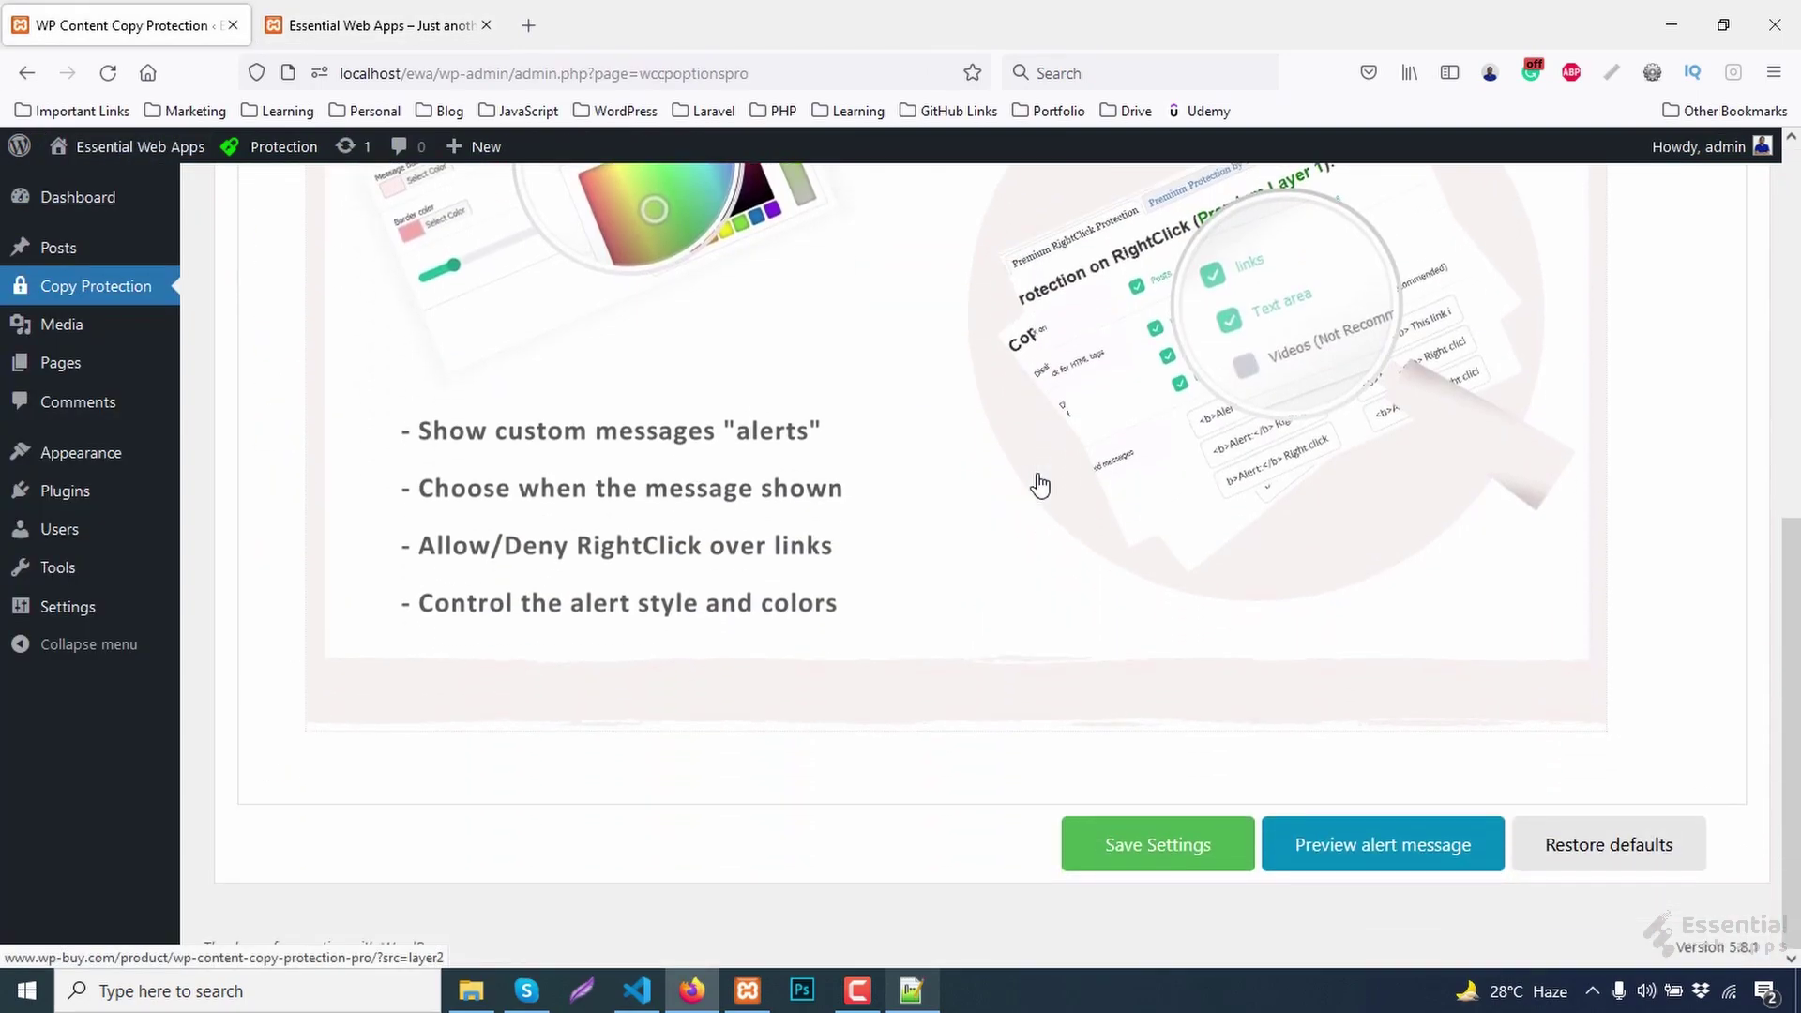
scroll(1037, 485, "up", 4)
scroll(1036, 486, "up", 1)
left_click(696, 287)
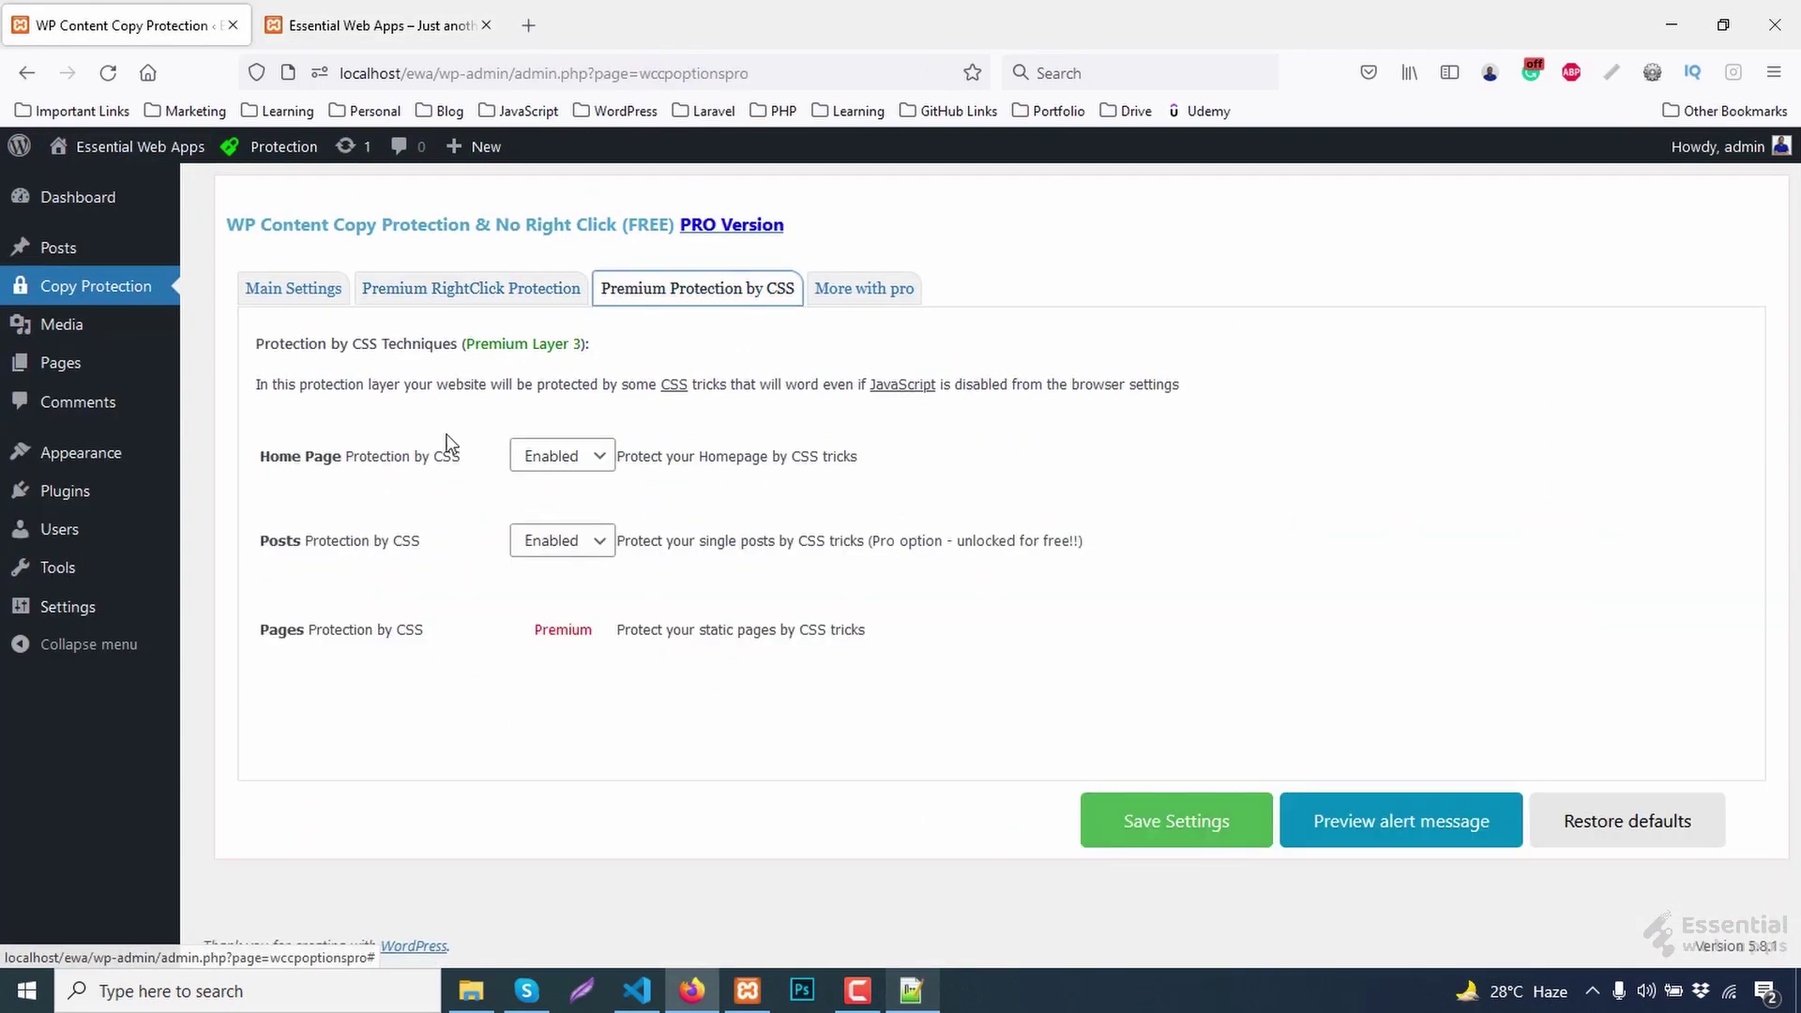